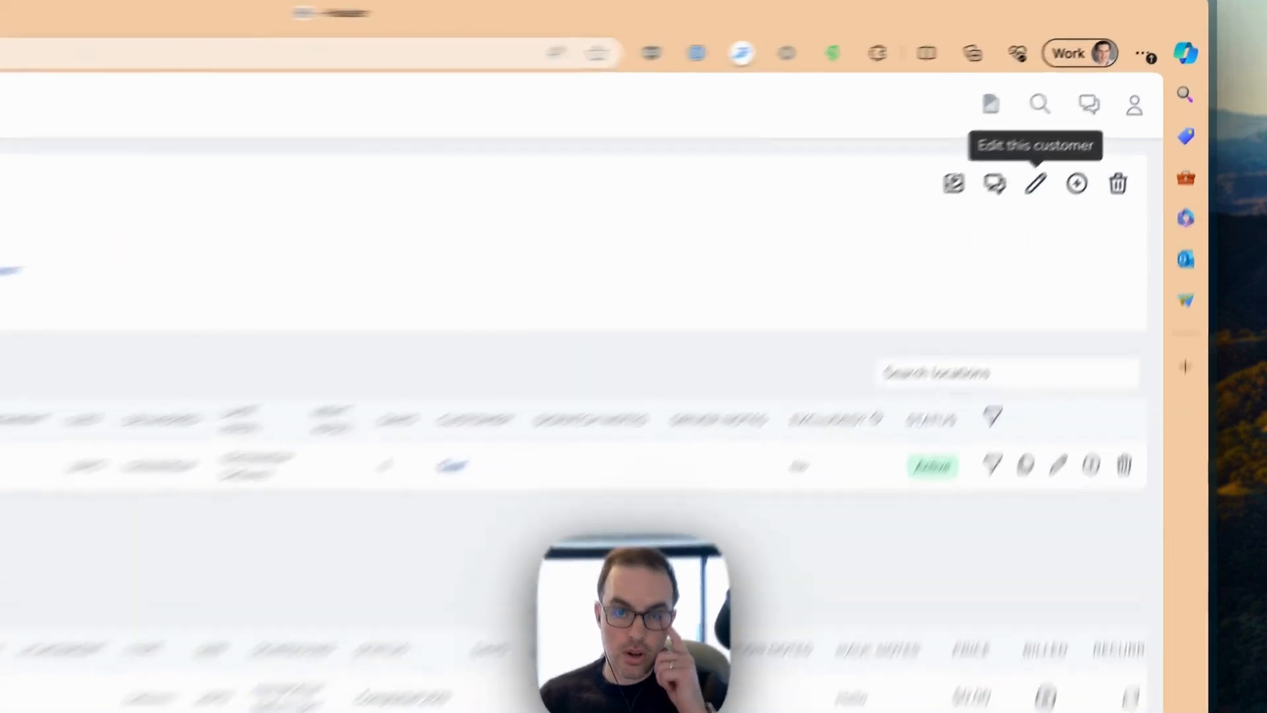
# Step: Set the Test customer's pricing tier to Customer Specific and copy the Base pricing into its pricing table
pyautogui.click(1097, 127)
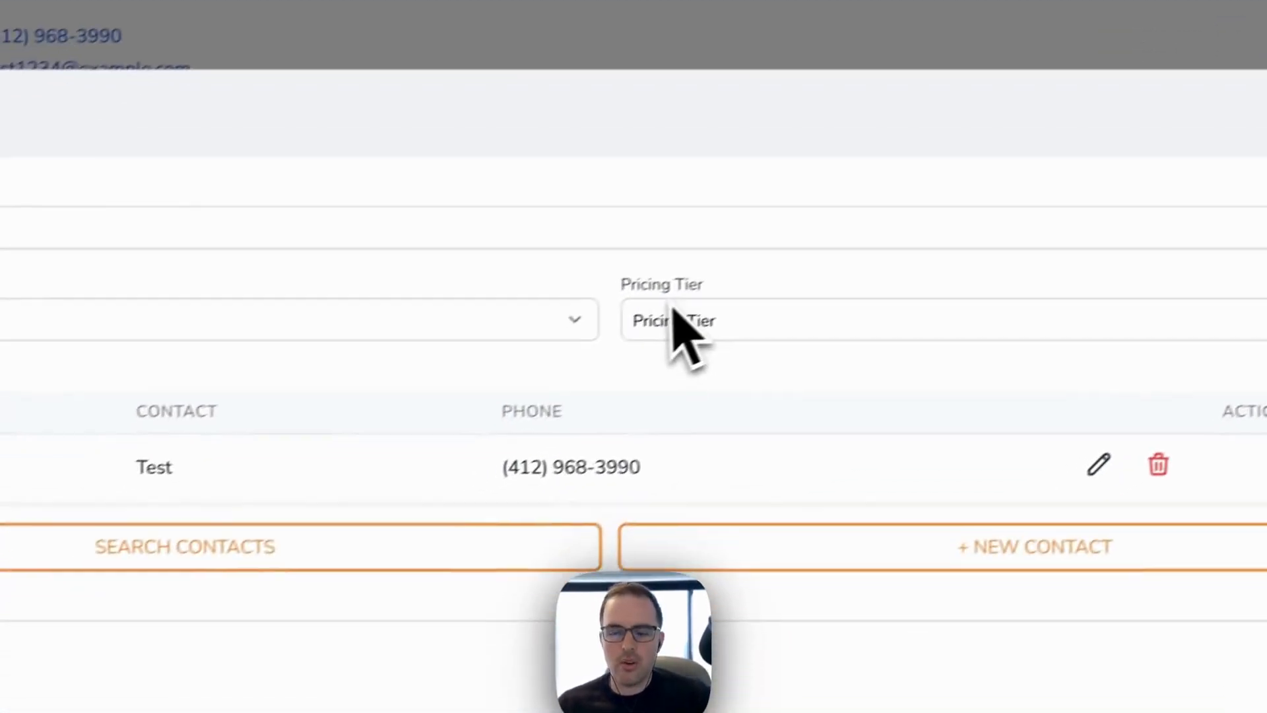
pyautogui.click(128, 606)
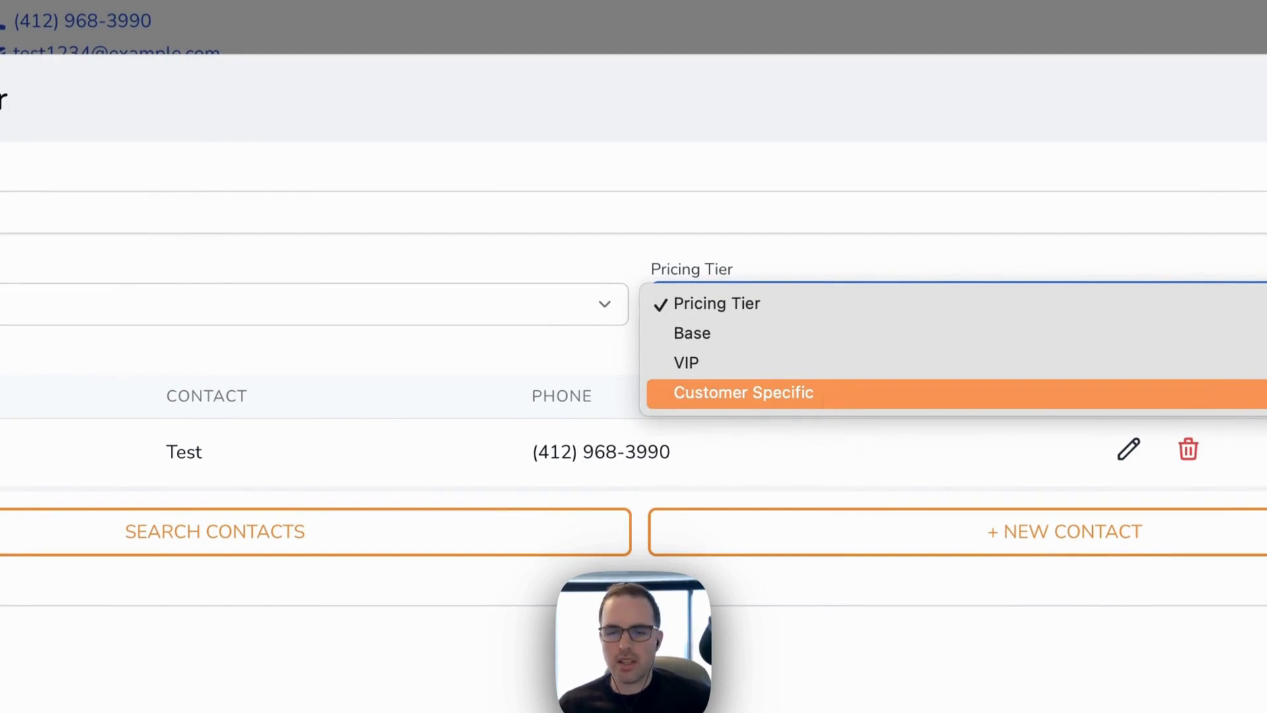
pyautogui.click(825, 392)
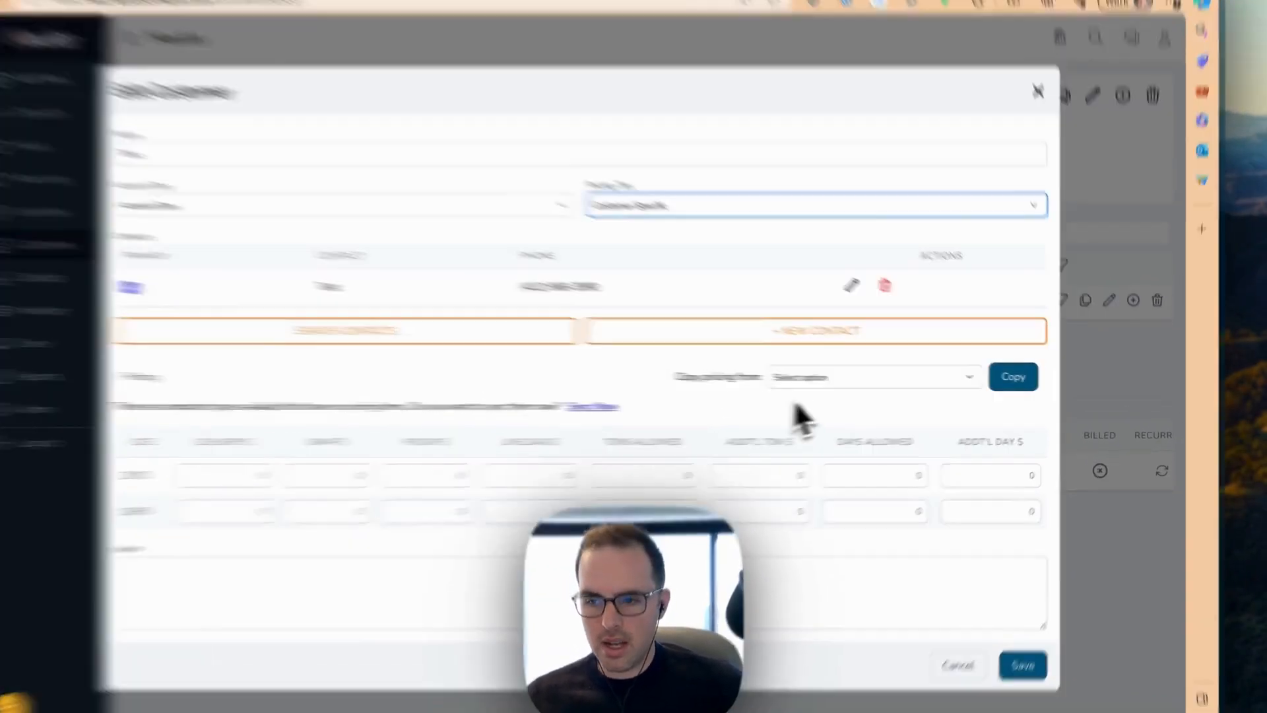
pyautogui.click(851, 380)
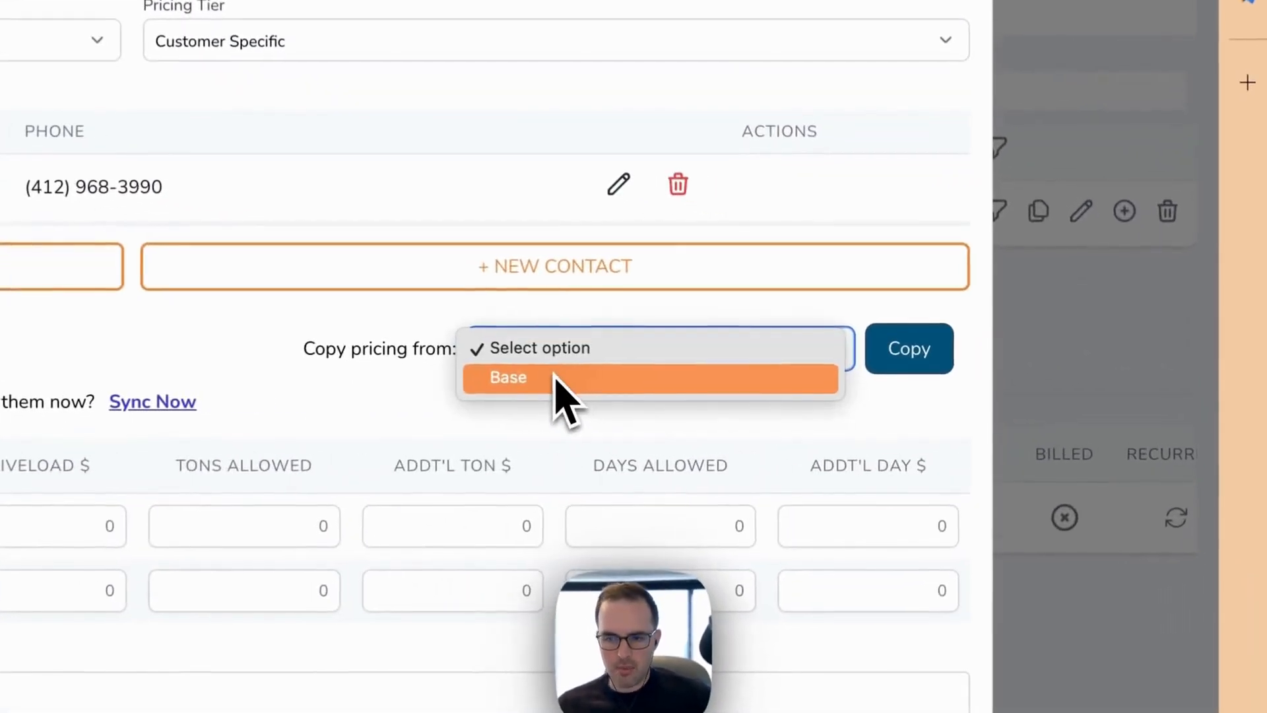
pyautogui.click(558, 380)
pyautogui.click(904, 370)
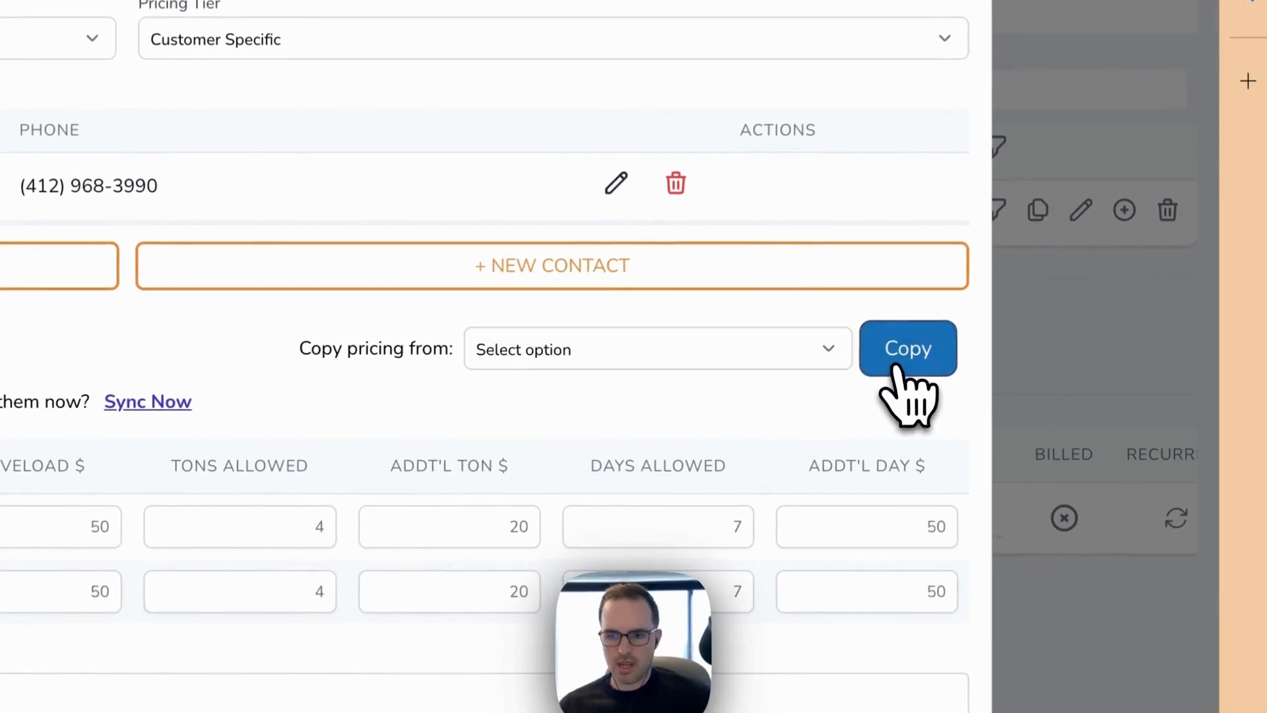
# Step: Set the customer's delivery and swap prices to 123 for both the 20YD and 10HD sizes and save the customer
pyautogui.moveTo(333, 379); pyautogui.dragTo(377, 377)
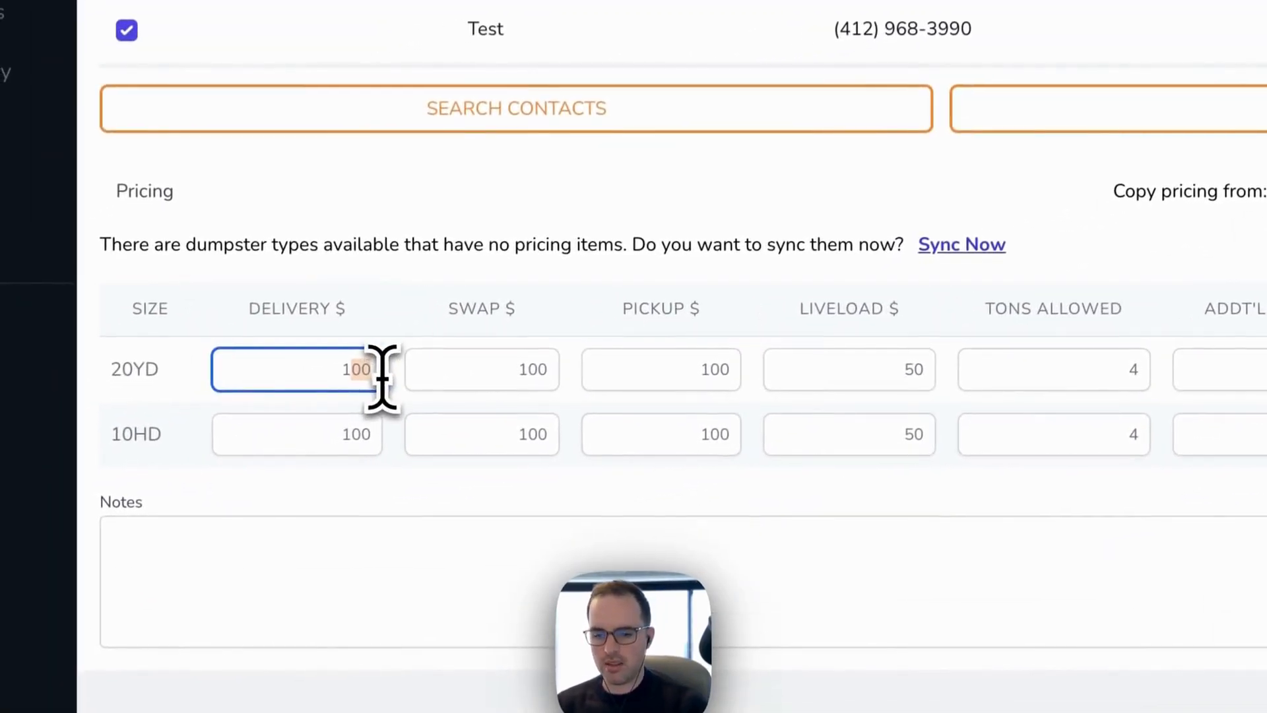
pyautogui.write('23')
pyautogui.click(354, 437)
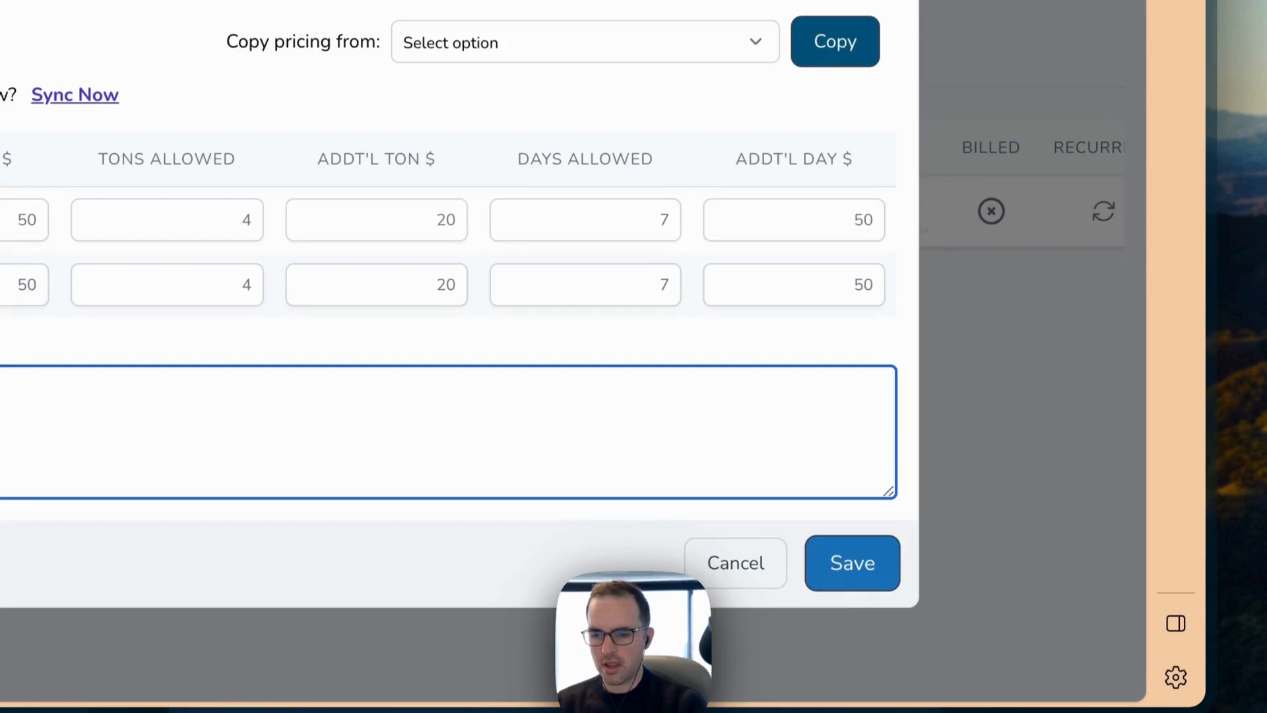
pyautogui.click(852, 563)
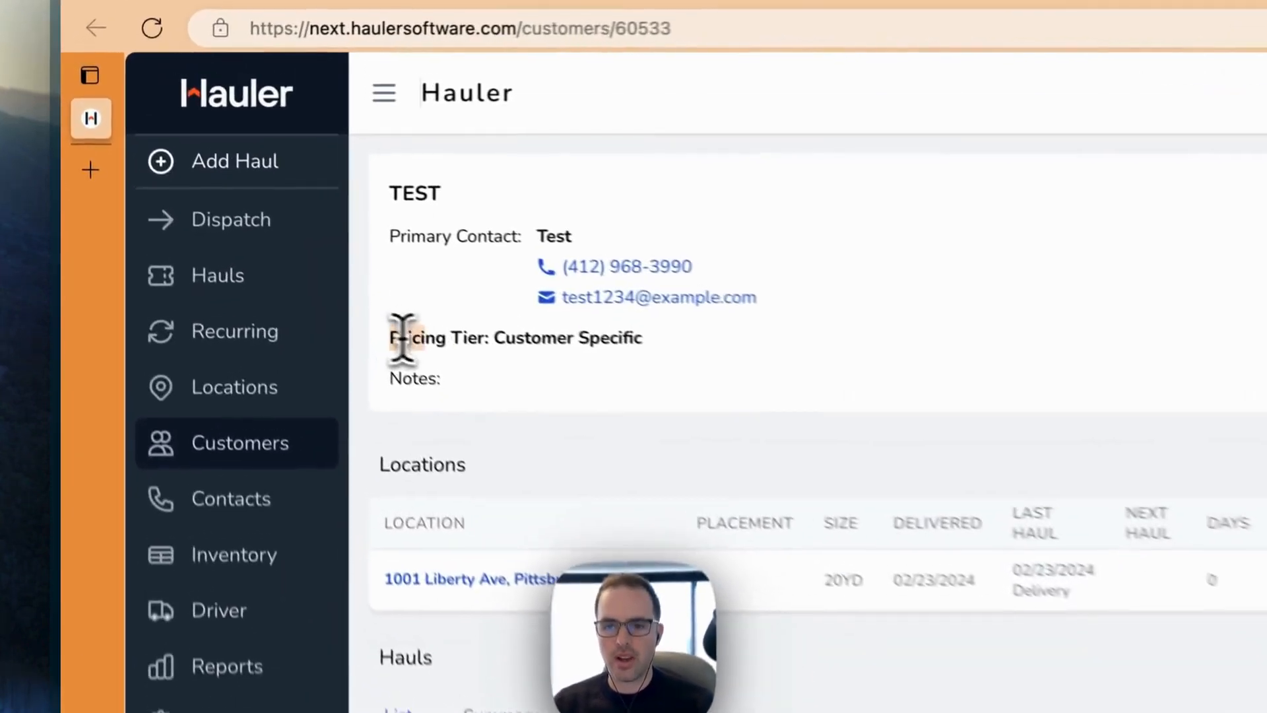
pyautogui.moveTo(403, 338); pyautogui.dragTo(644, 344)
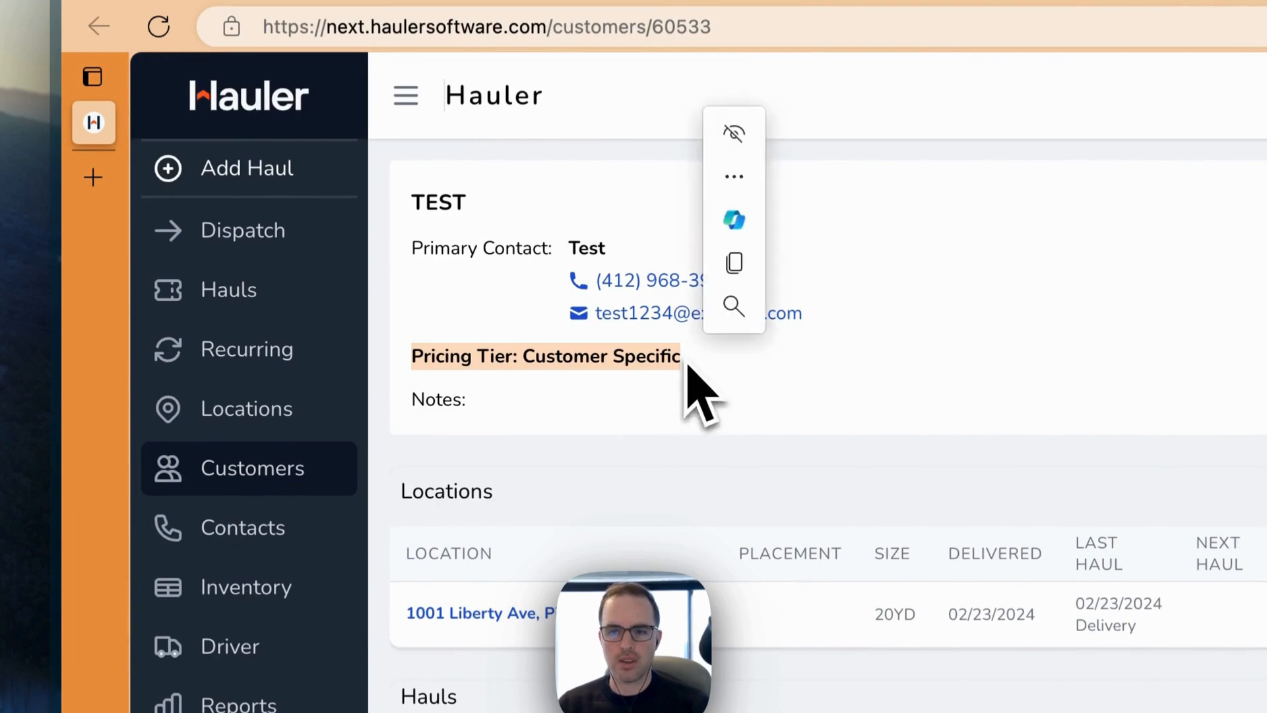
pyautogui.click(687, 387)
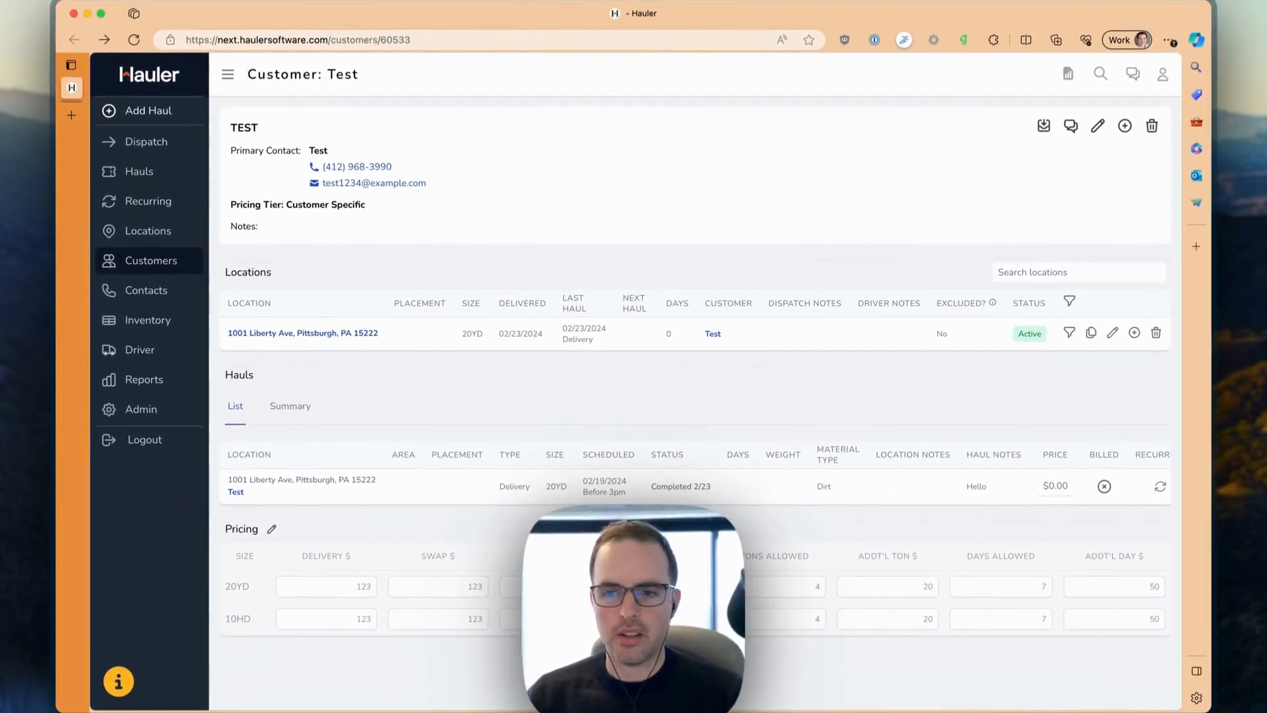
# Step: Edit the customer's location, copy its pricing from Customer (Test), and save the location
pyautogui.click(1113, 333)
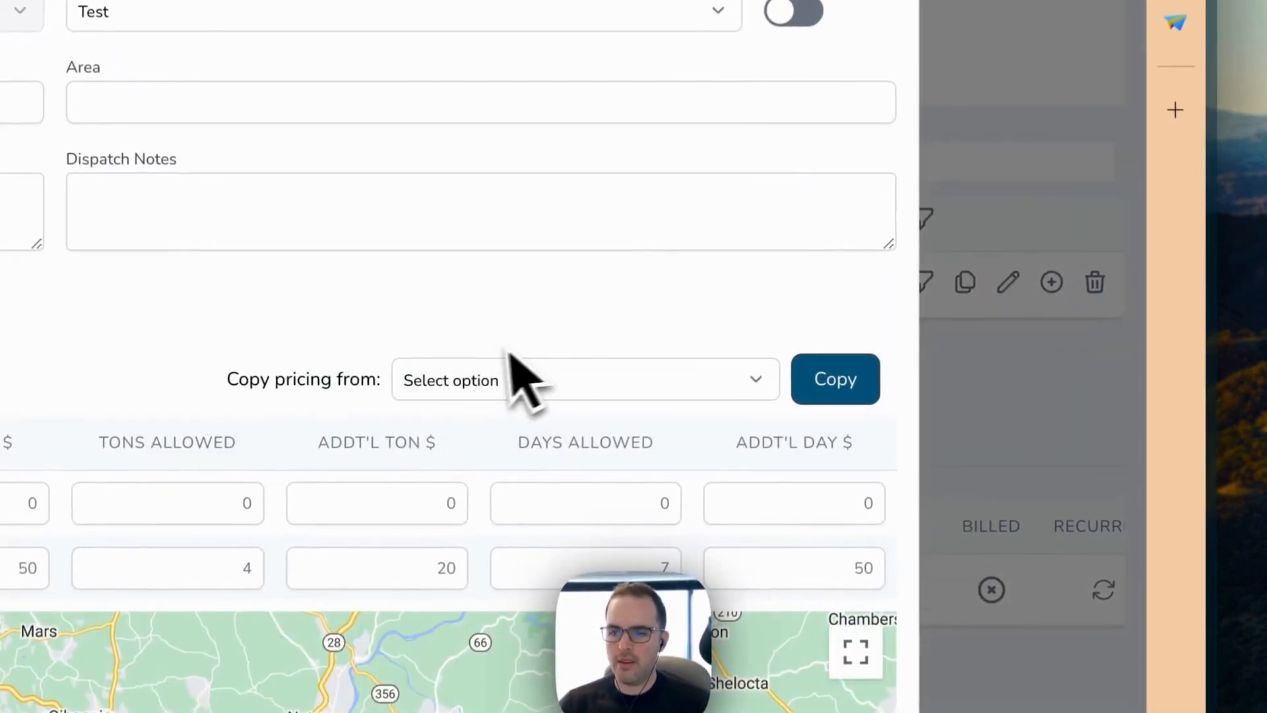
pyautogui.click(471, 386)
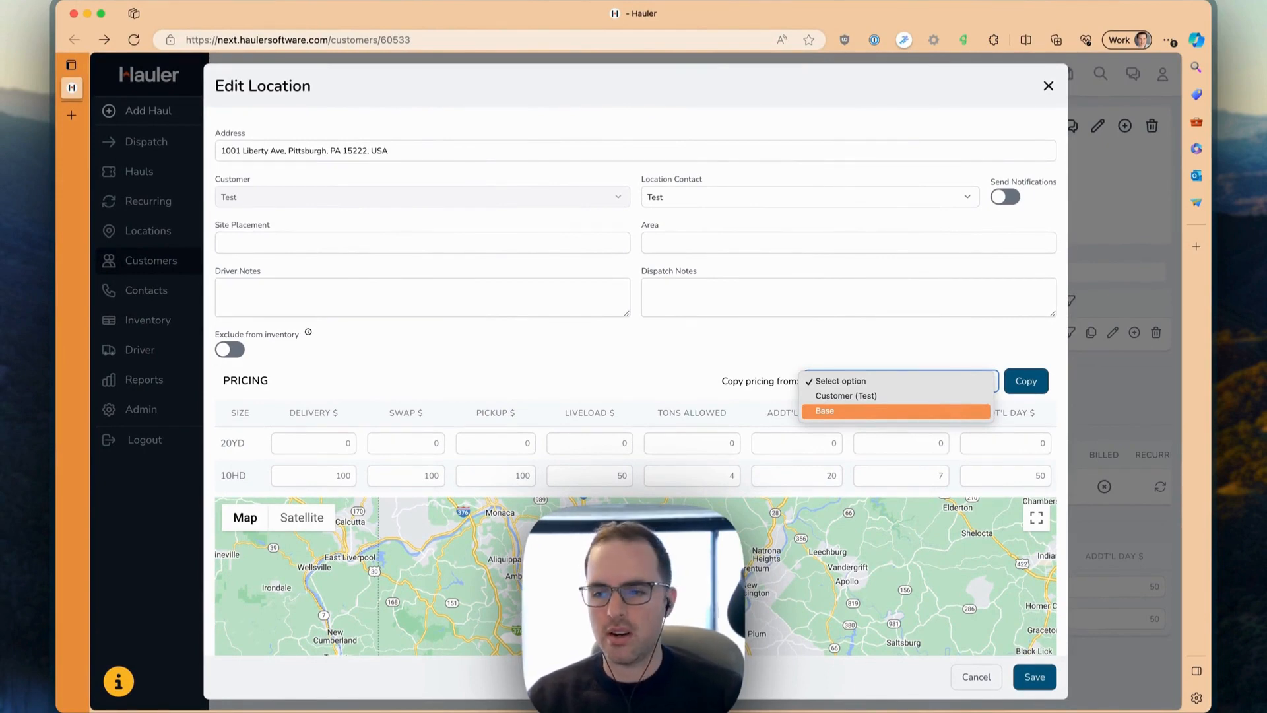
pyautogui.click(889, 398)
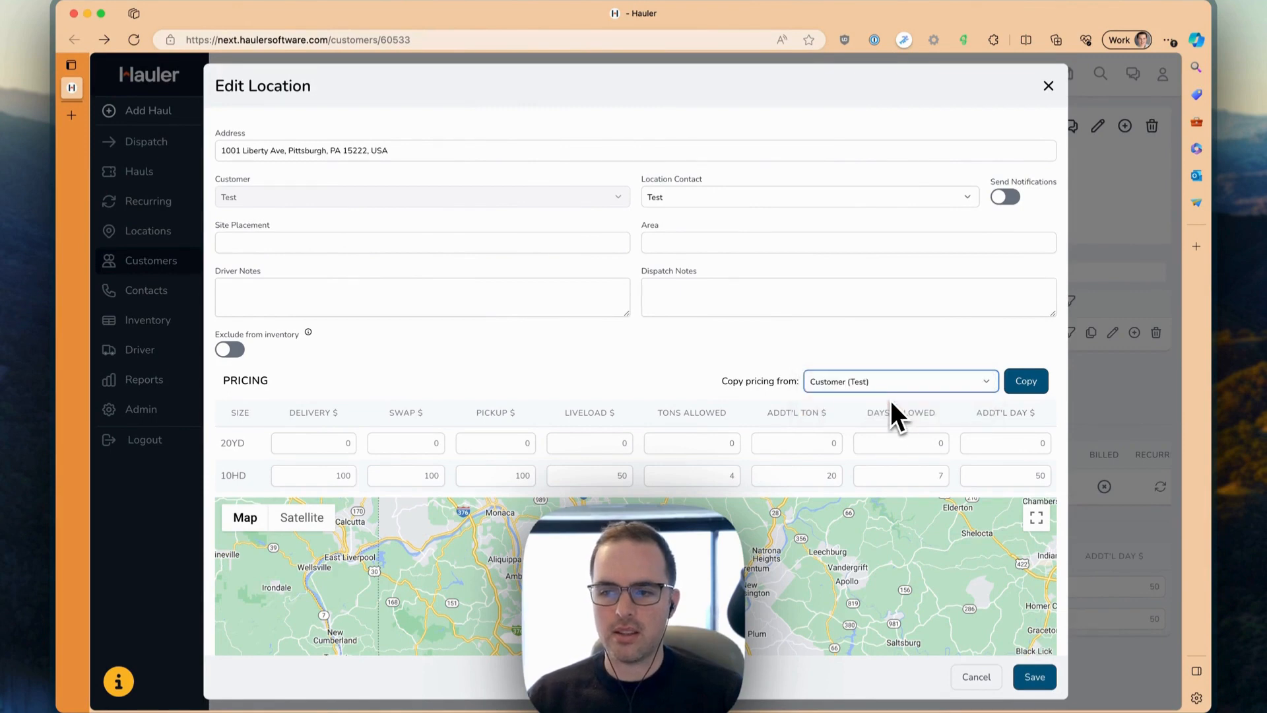
pyautogui.click(1033, 386)
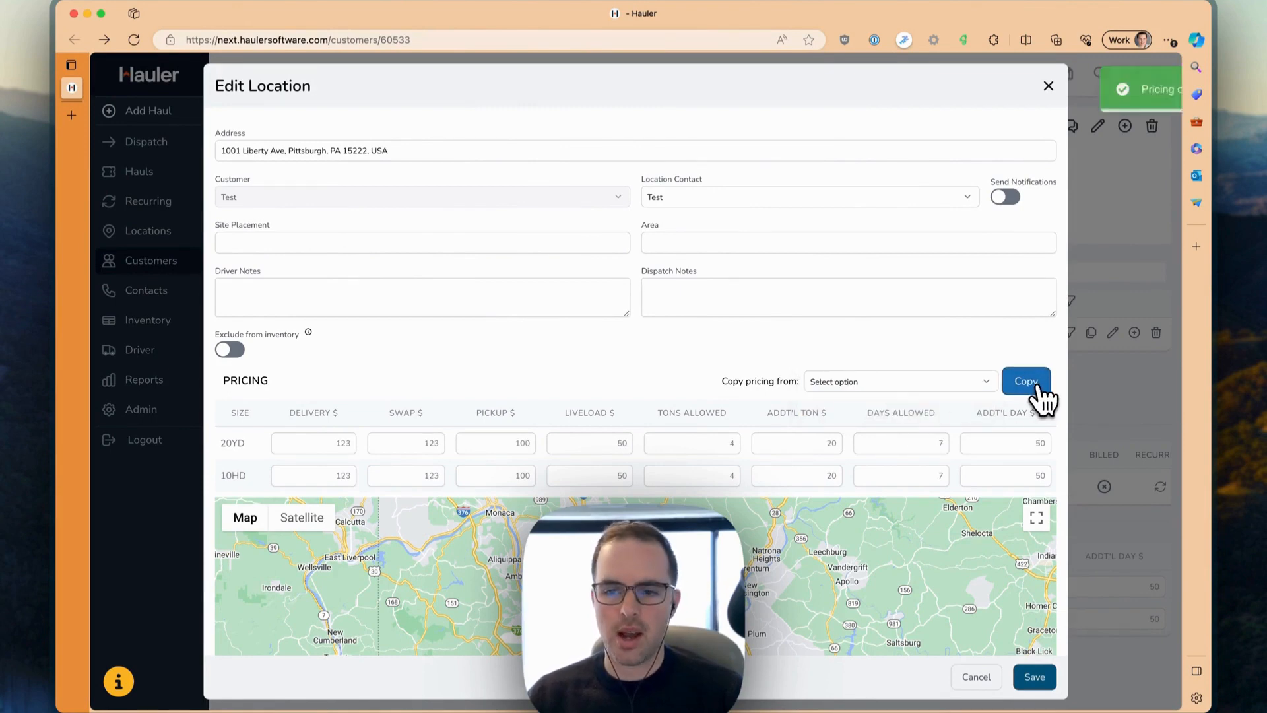
pyautogui.click(1034, 677)
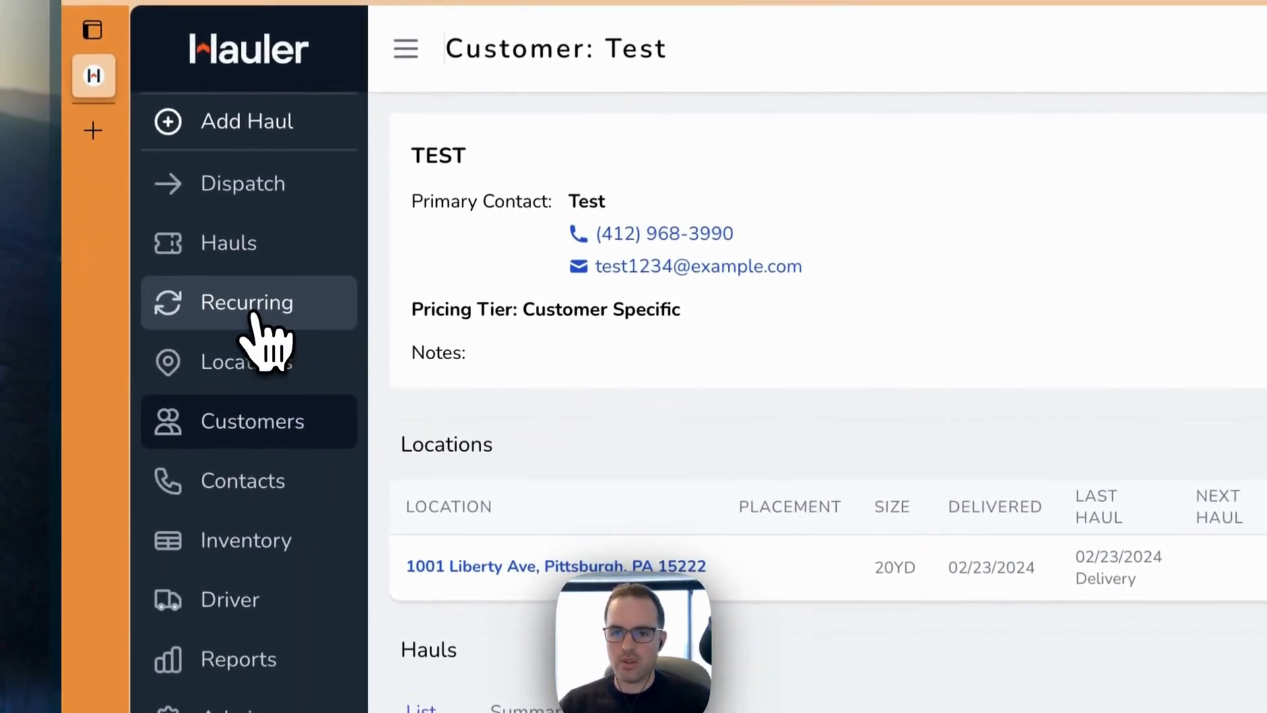
# Step: Open the hauls list and review its entries, the Recurring column, and the column display settings
pyautogui.click(254, 243)
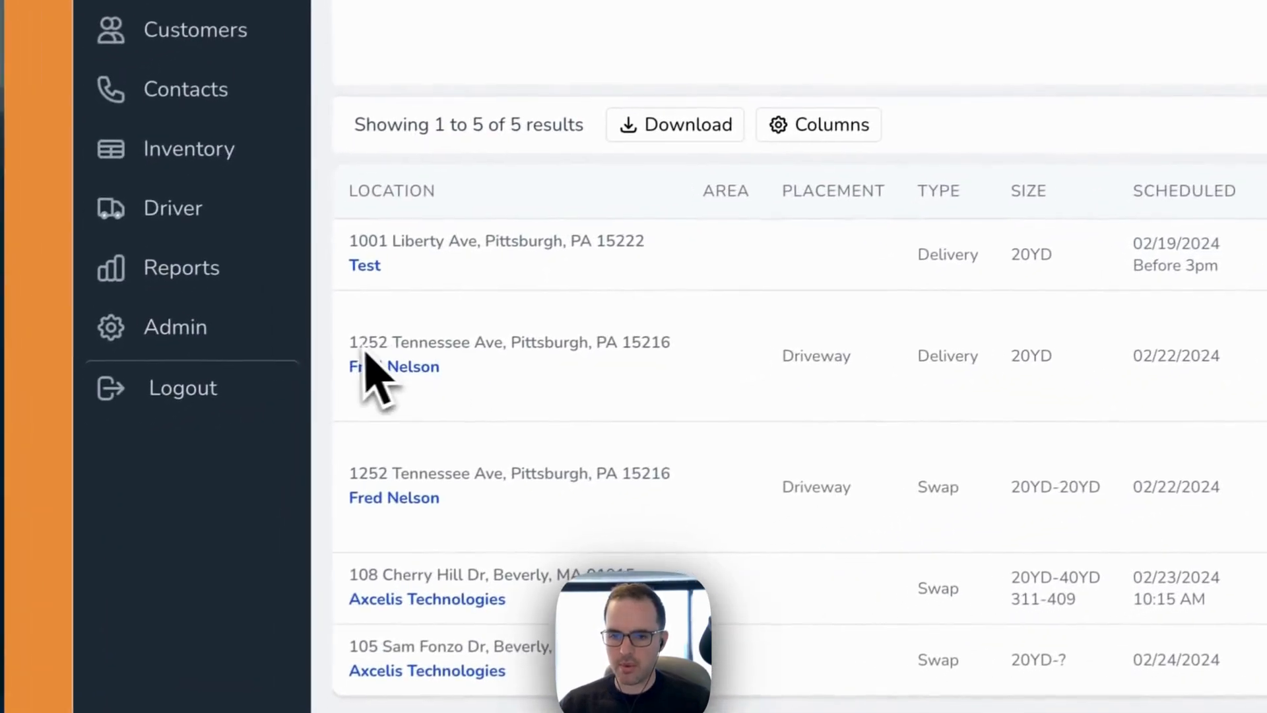
pyautogui.moveTo(367, 356); pyautogui.dragTo(597, 366)
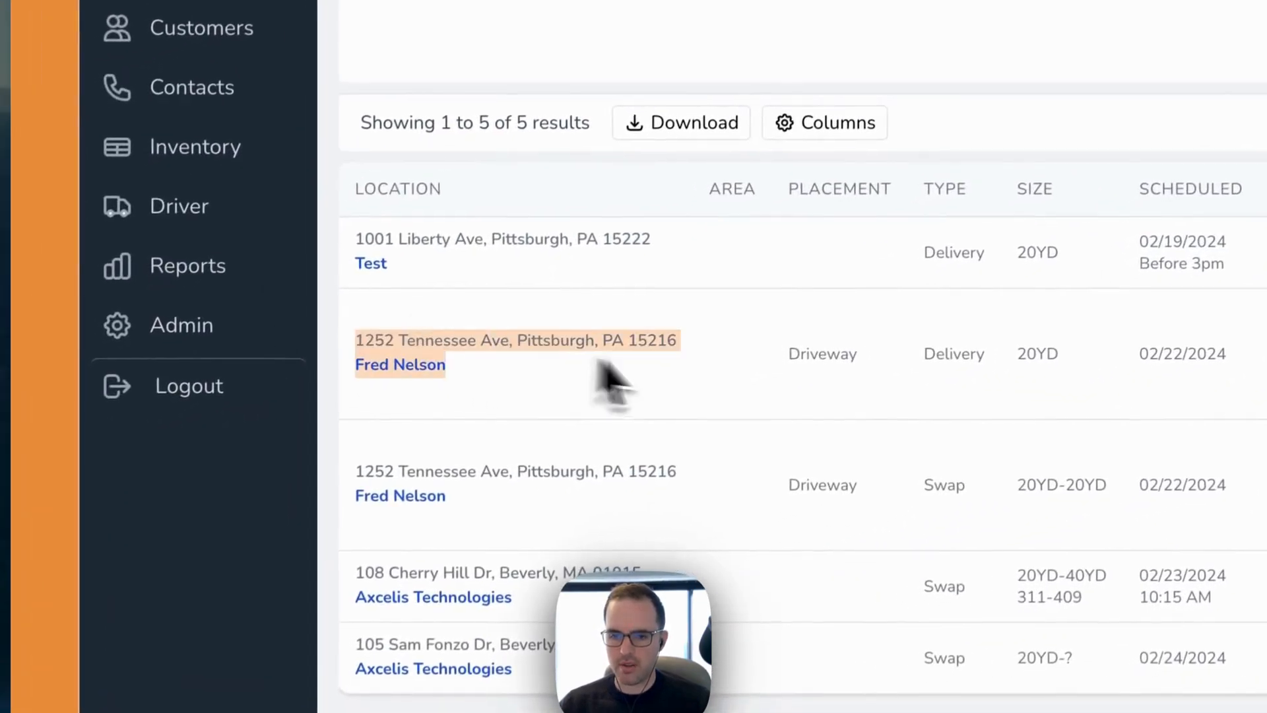
pyautogui.click(684, 378)
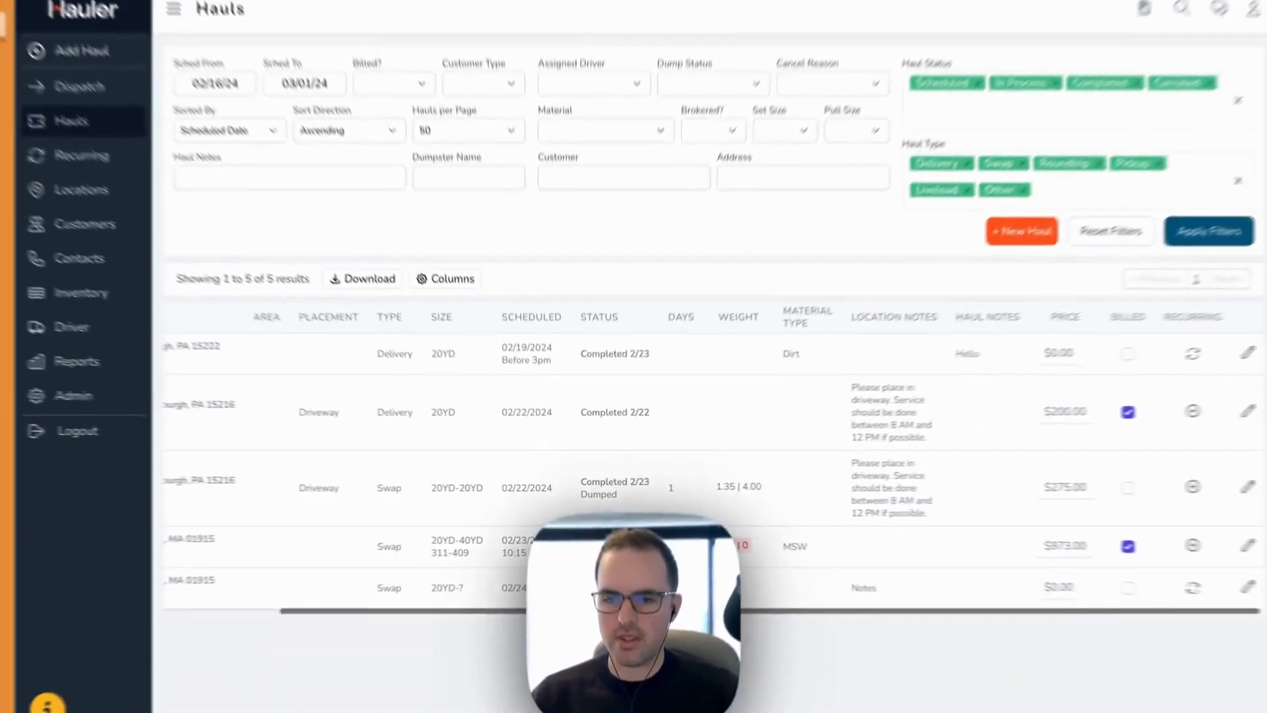
pyautogui.hscroll(-4, 619, 473)
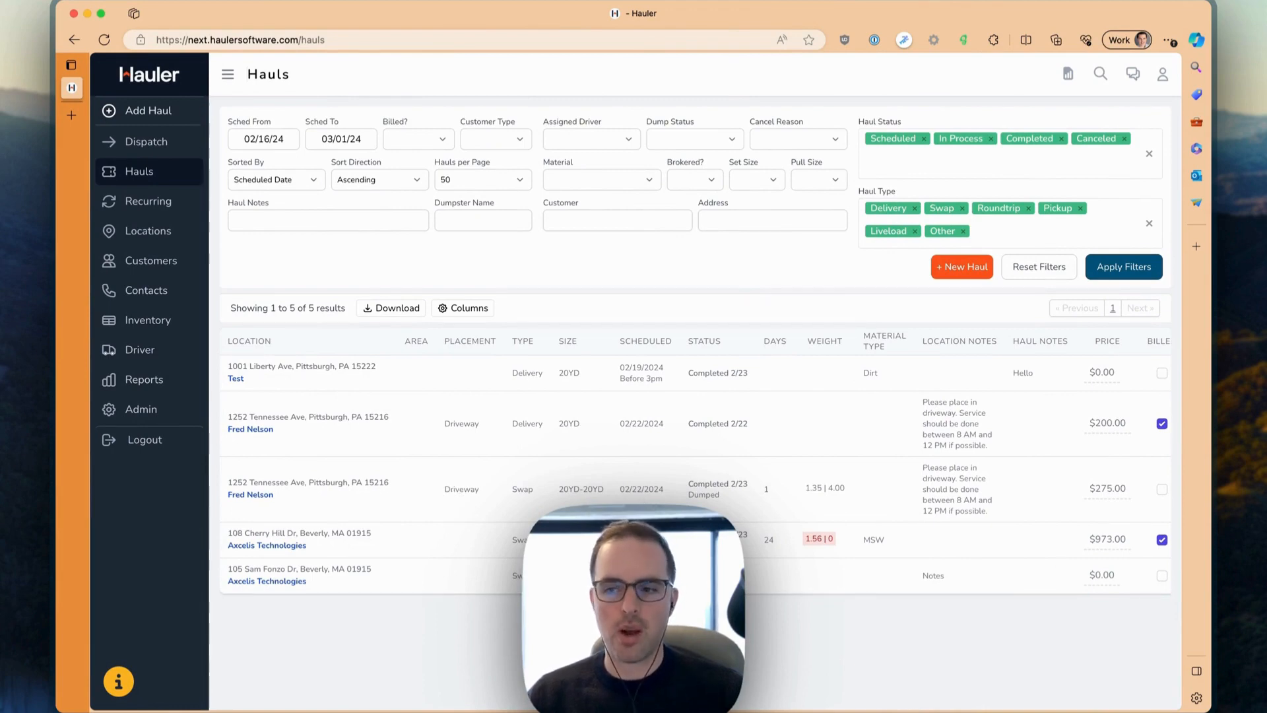
pyautogui.hscroll(4, 660, 477)
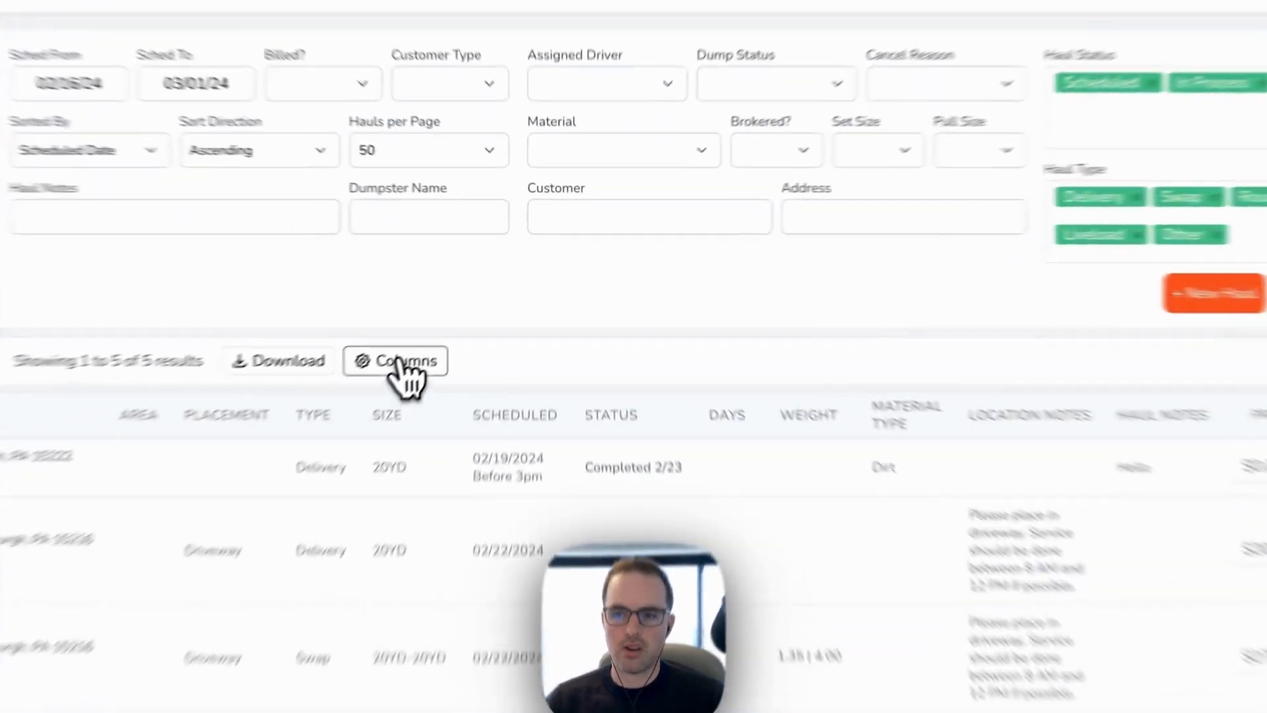
pyautogui.click(463, 308)
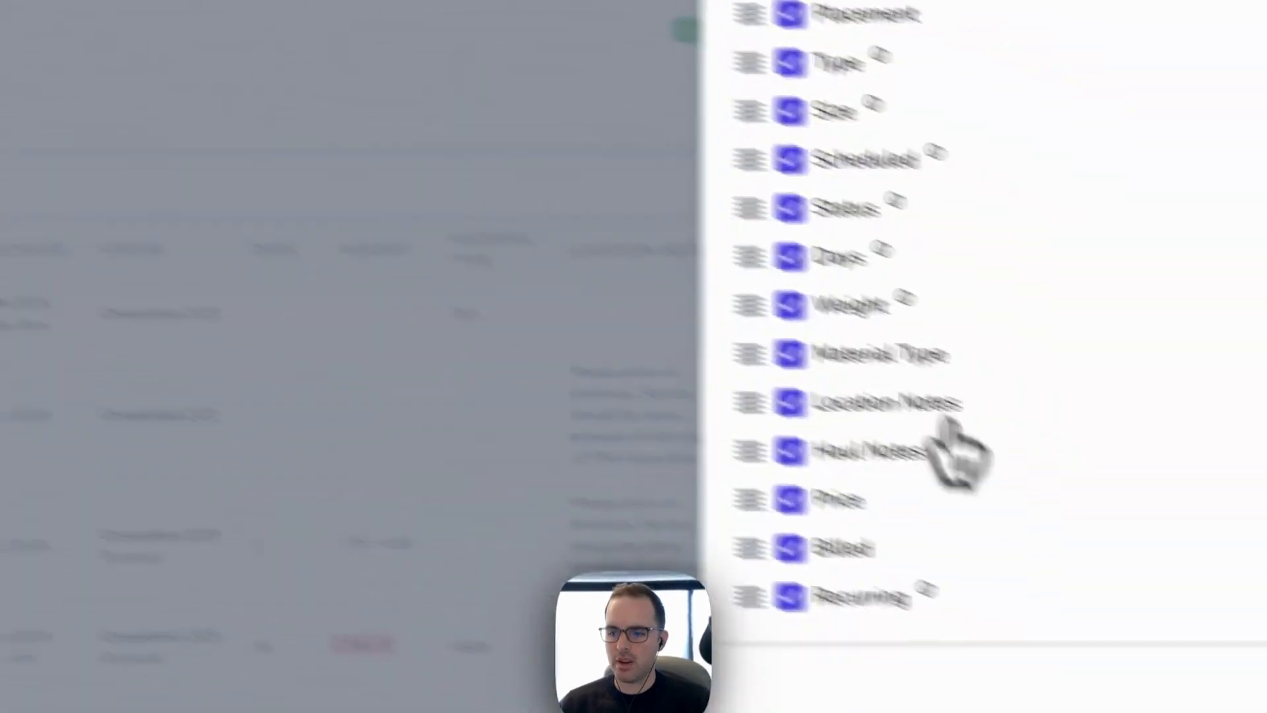
pyautogui.click(965, 673)
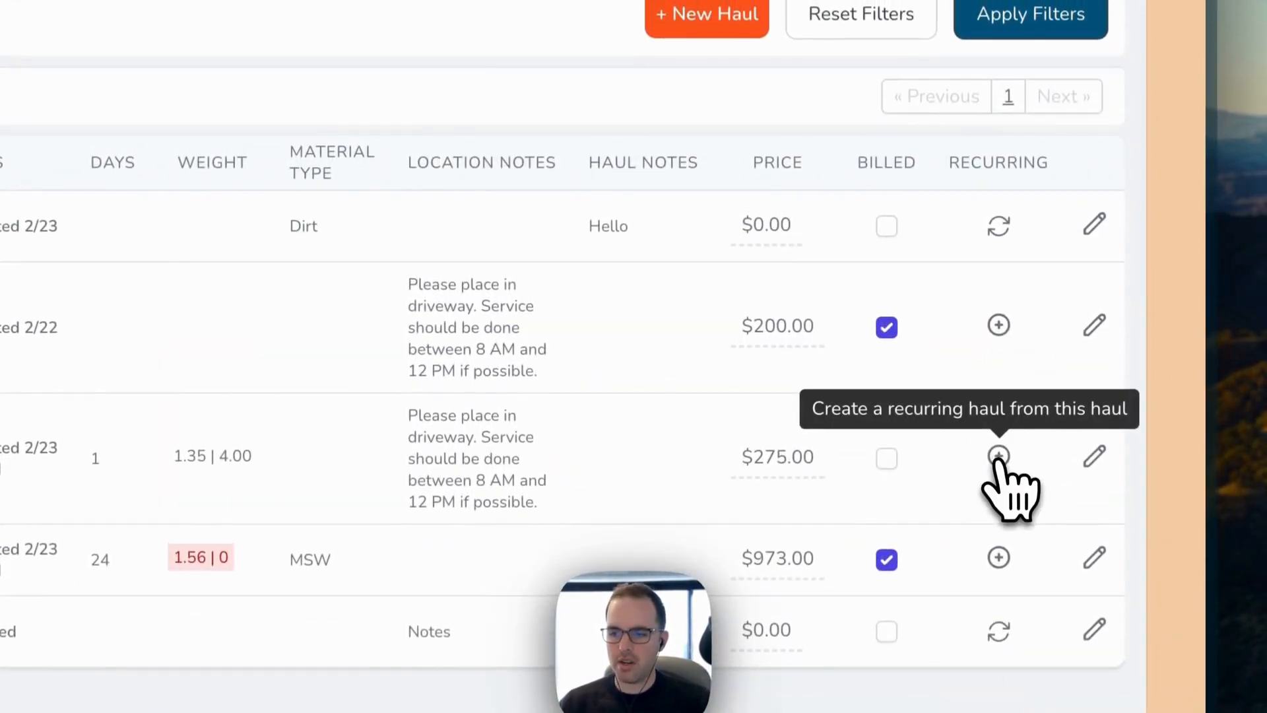
# Step: Start a recurring haul from the unbilled $275.00 swap haul, keeping the type Swap and the Weekly repeat
pyautogui.click(998, 456)
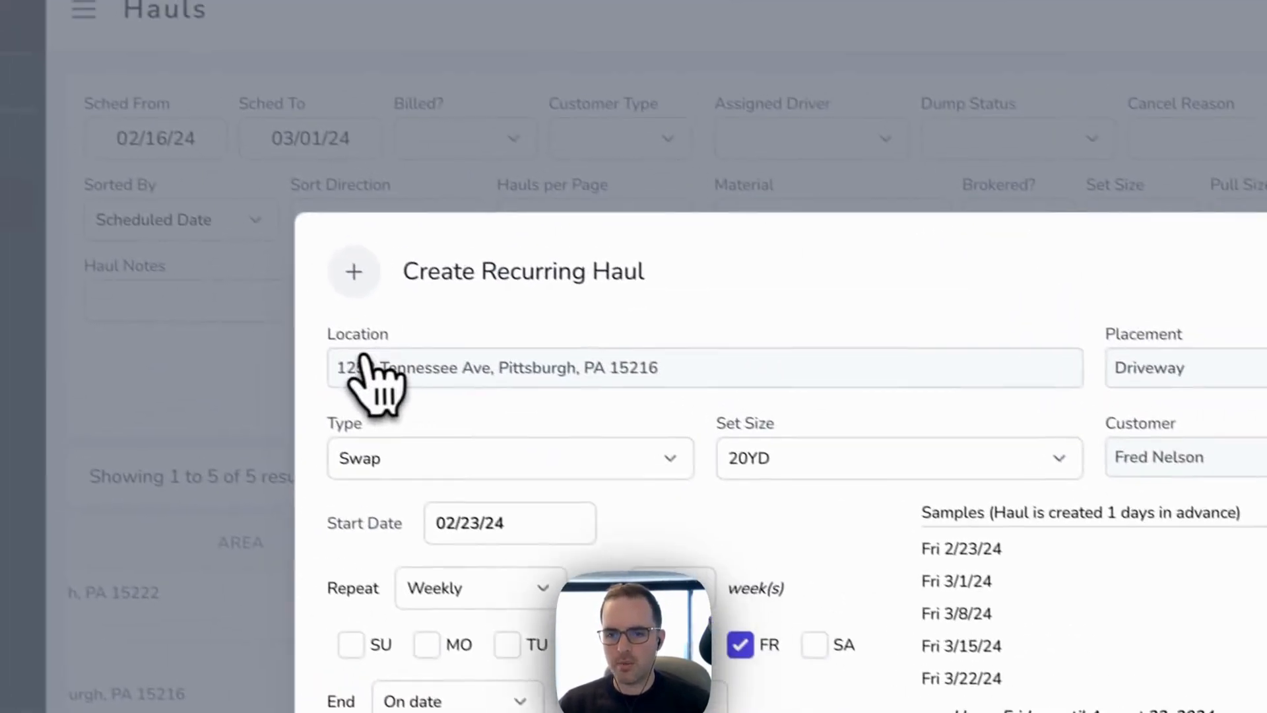
pyautogui.moveTo(355, 379); pyautogui.dragTo(683, 380)
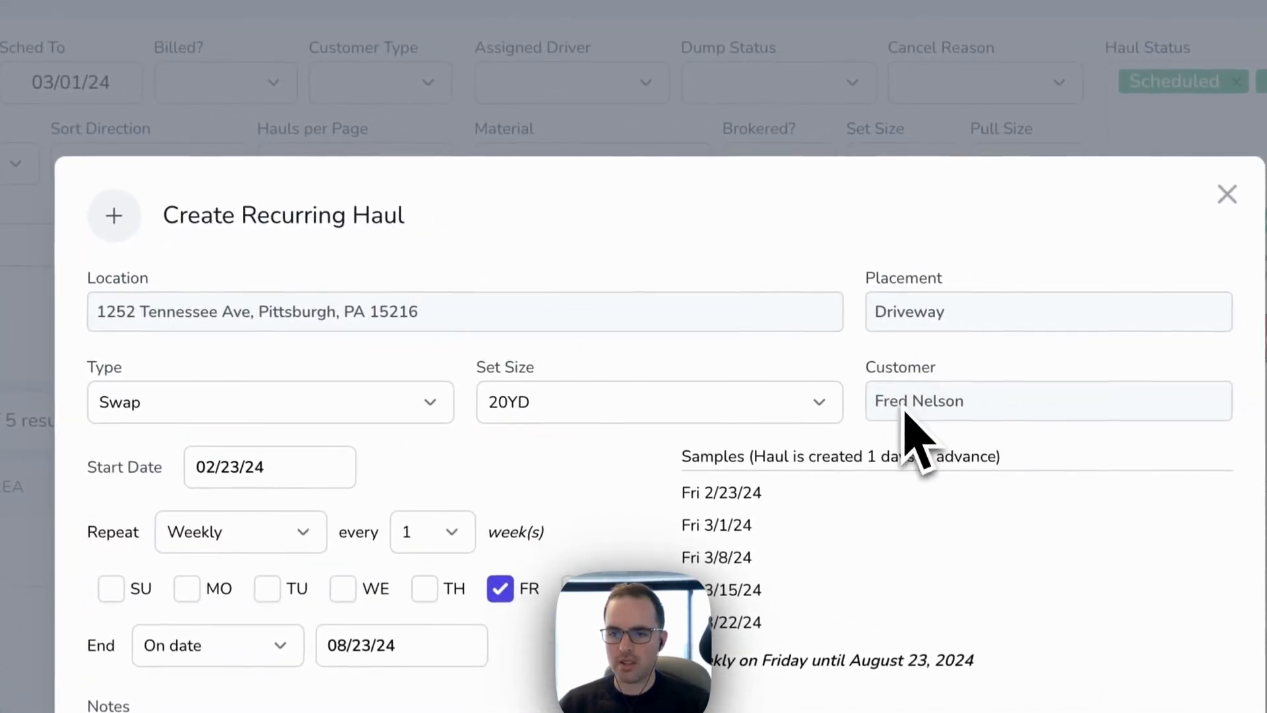
pyautogui.click(350, 390)
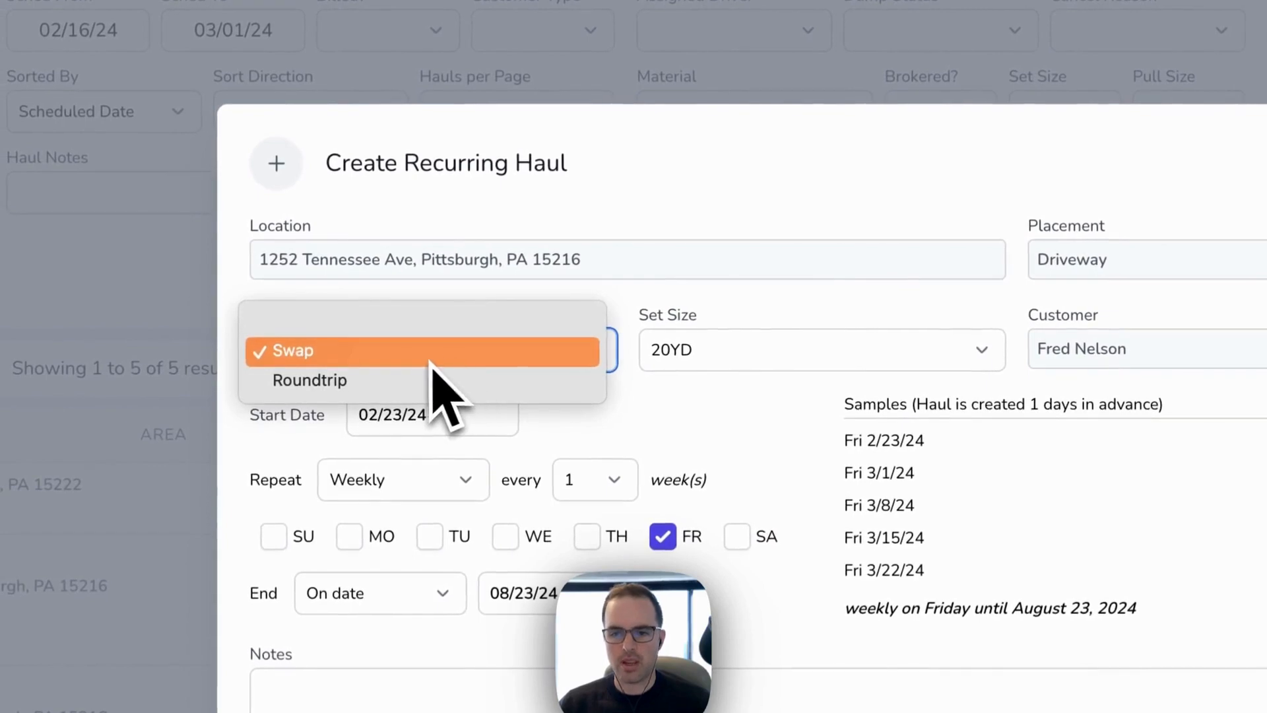
pyautogui.click(734, 404)
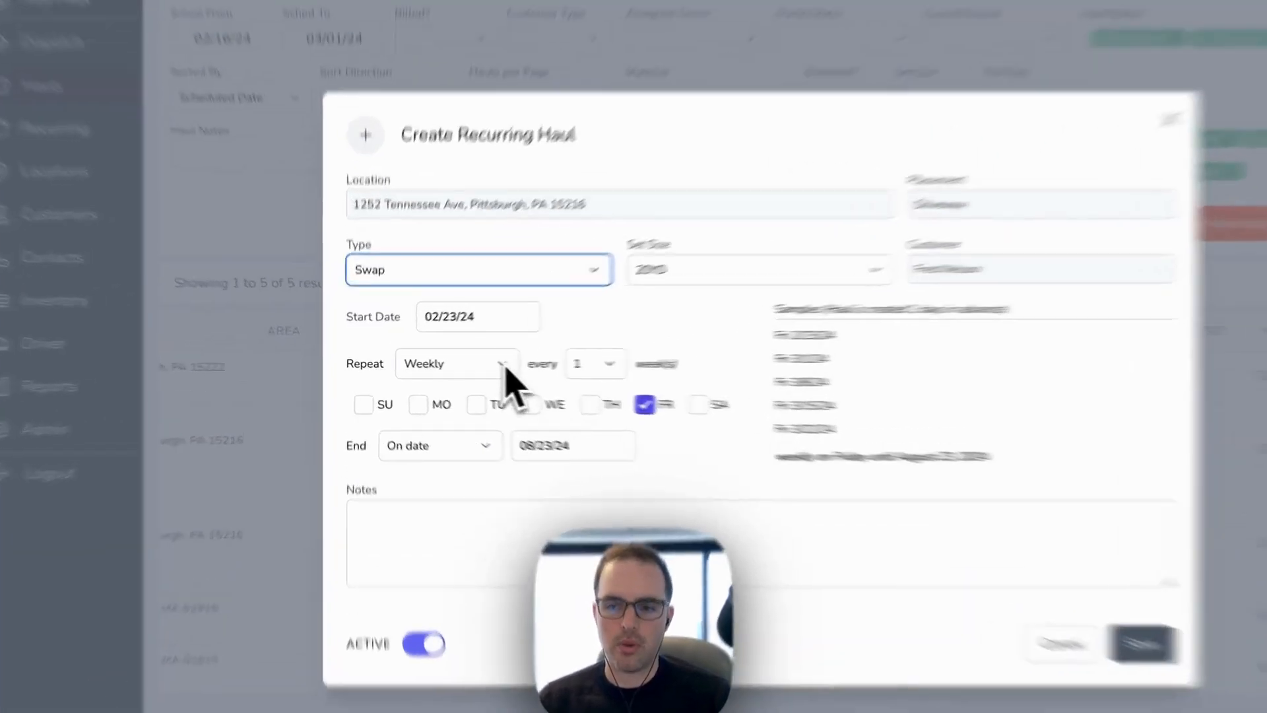
pyautogui.click(458, 363)
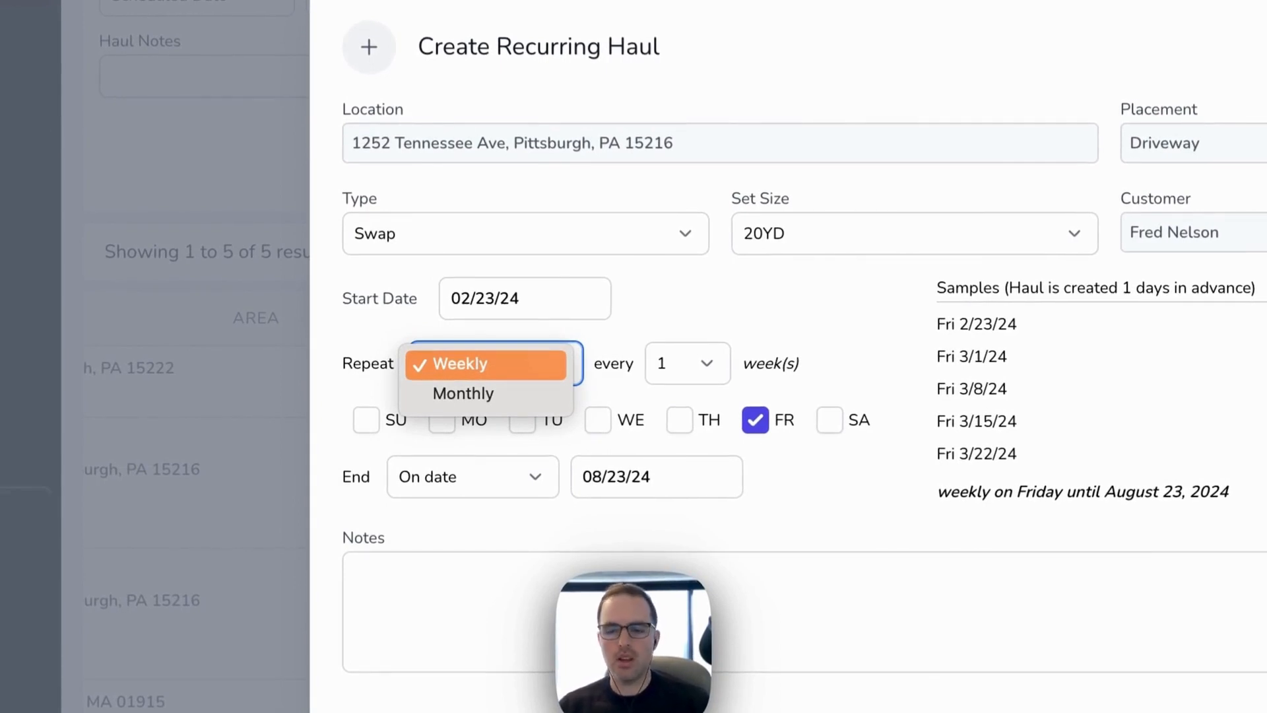
pyautogui.click(563, 362)
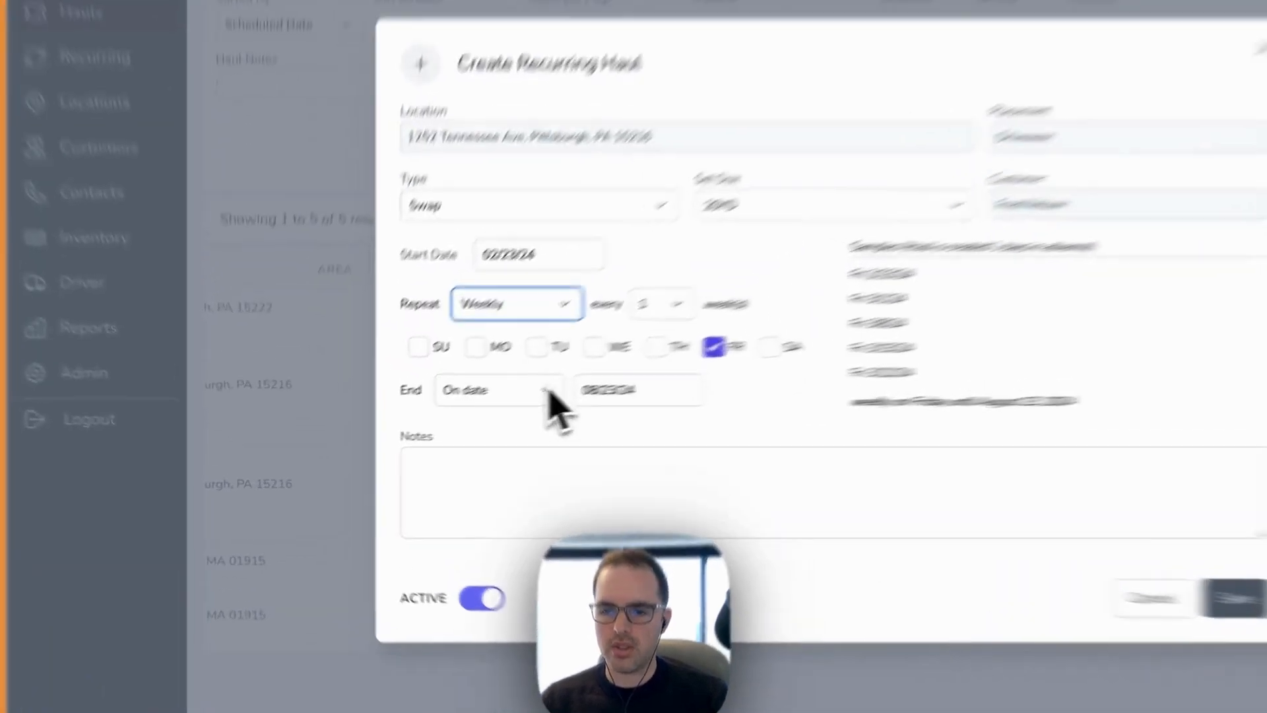
# Step: Try the After end option for the recurring haul, and set its end to No end date
pyautogui.click(443, 421)
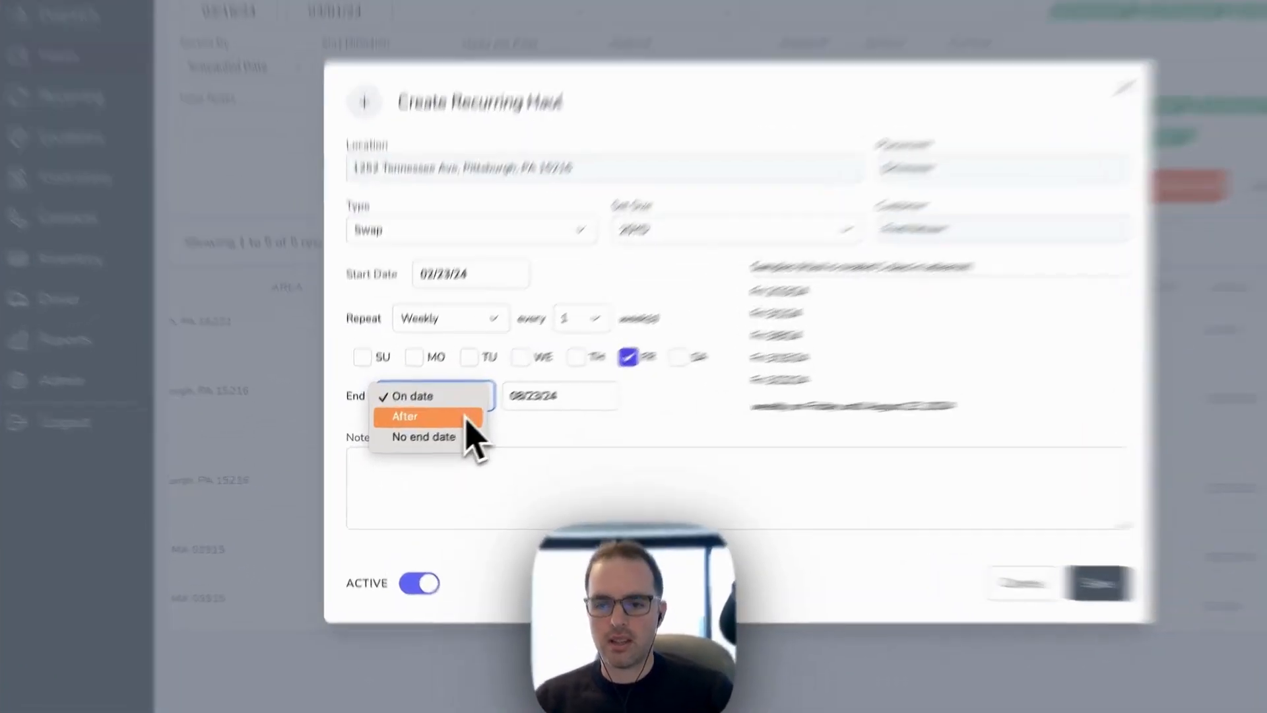
pyautogui.click(438, 435)
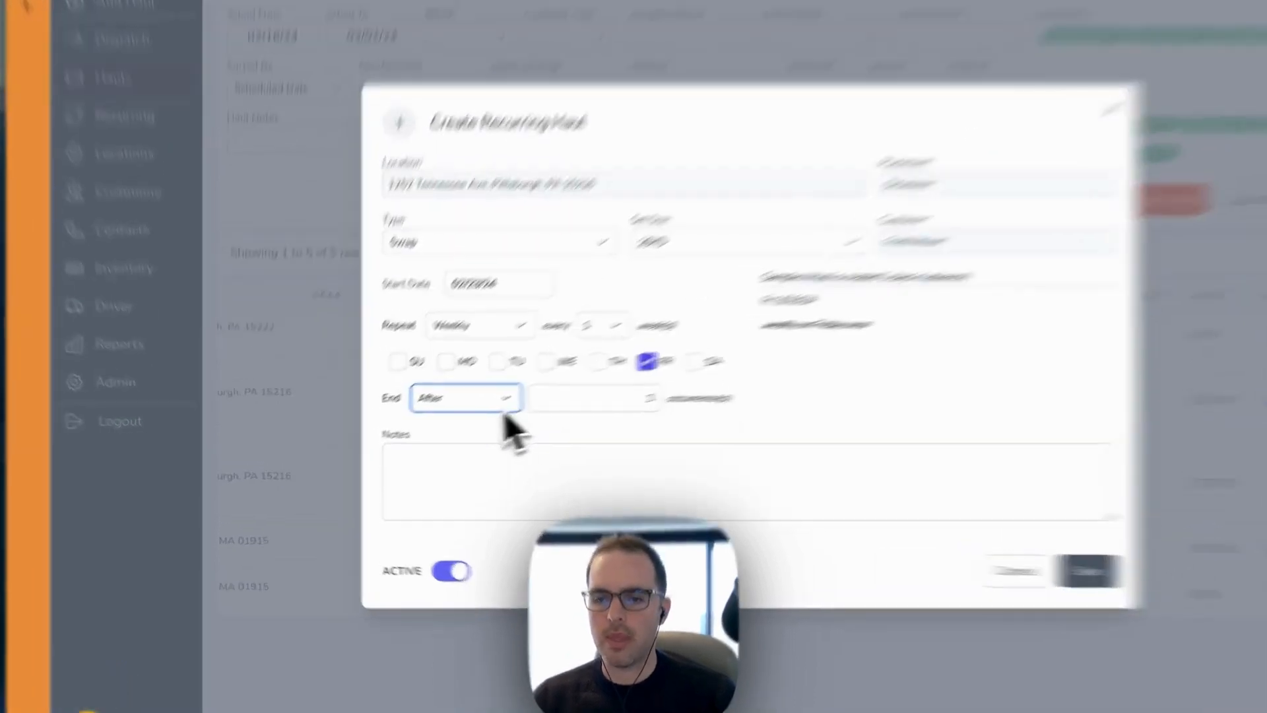
pyautogui.click(446, 428)
pyautogui.click(436, 438)
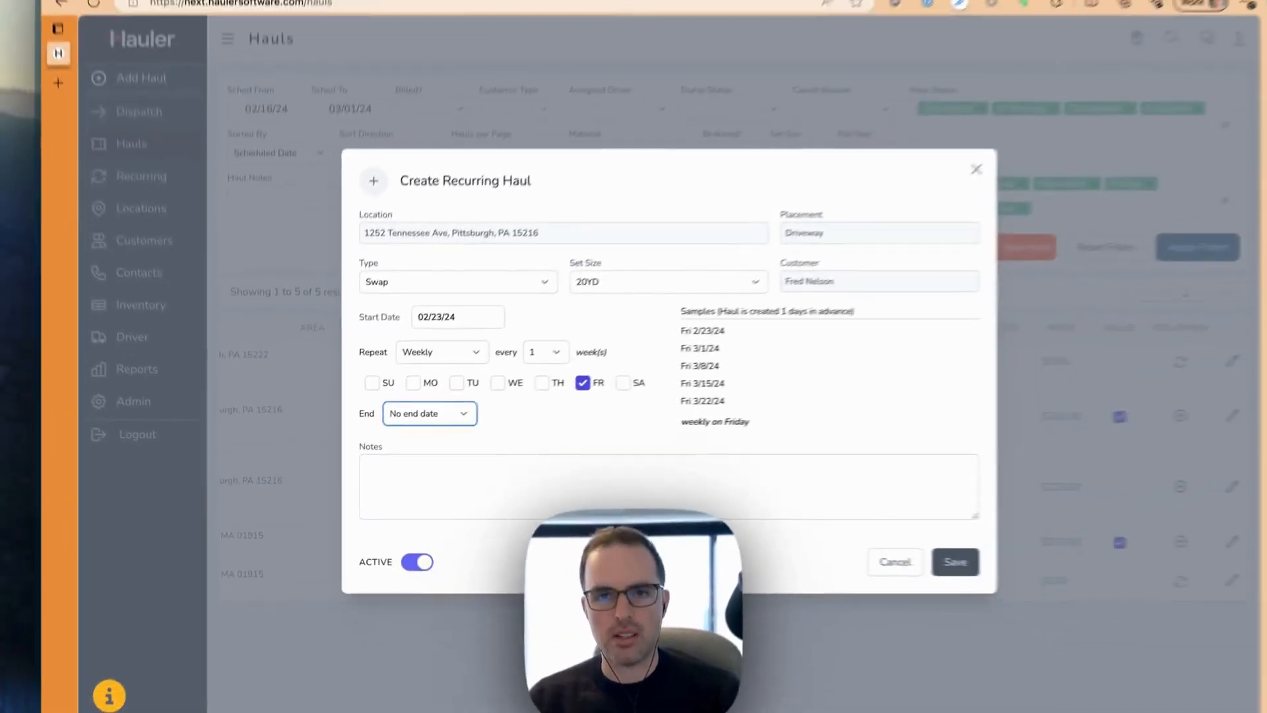
pyautogui.click(684, 215)
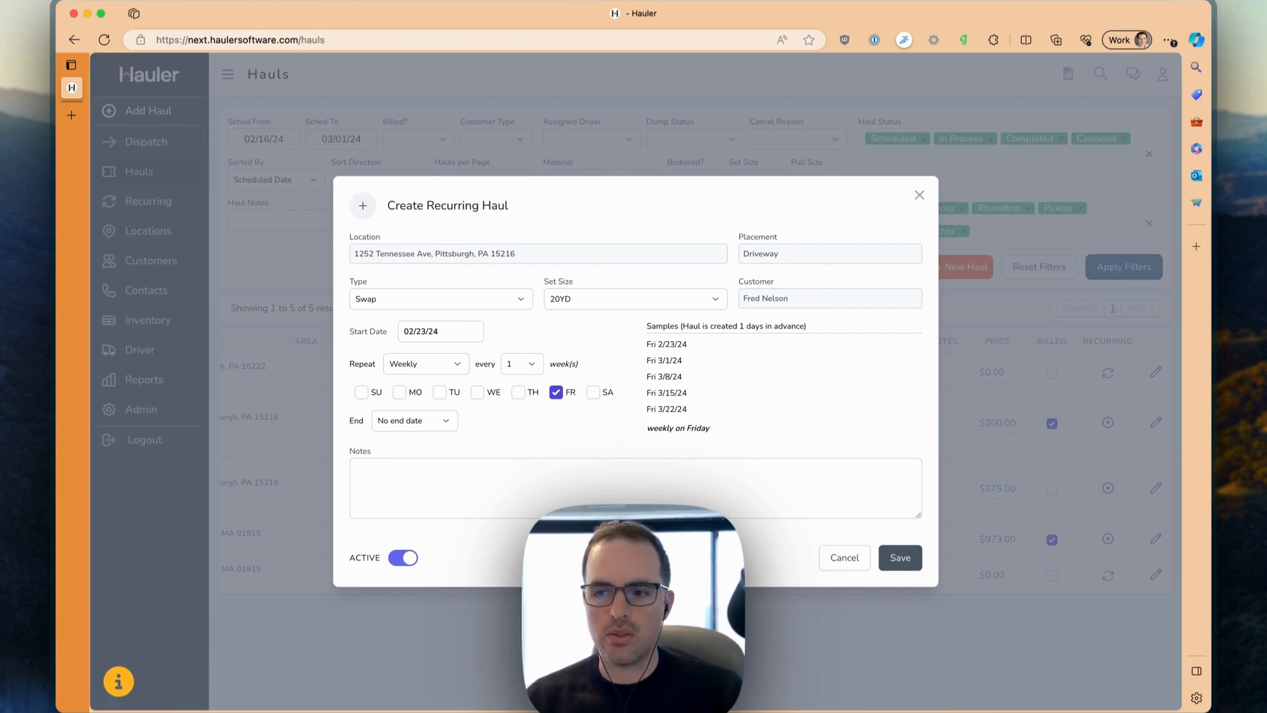
# Step: Try Wednesday as an additional repeat day, remove it again, and save the recurring haul with only Friday checked
pyautogui.click(477, 393)
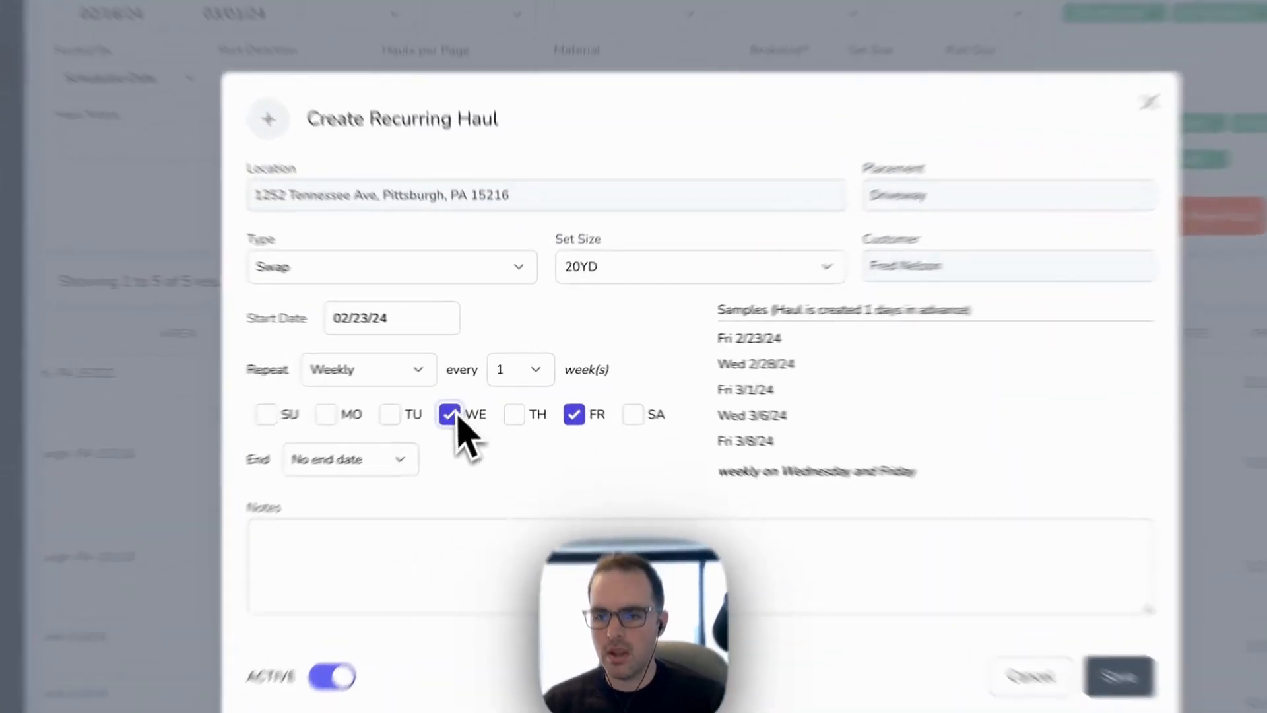
pyautogui.click(477, 392)
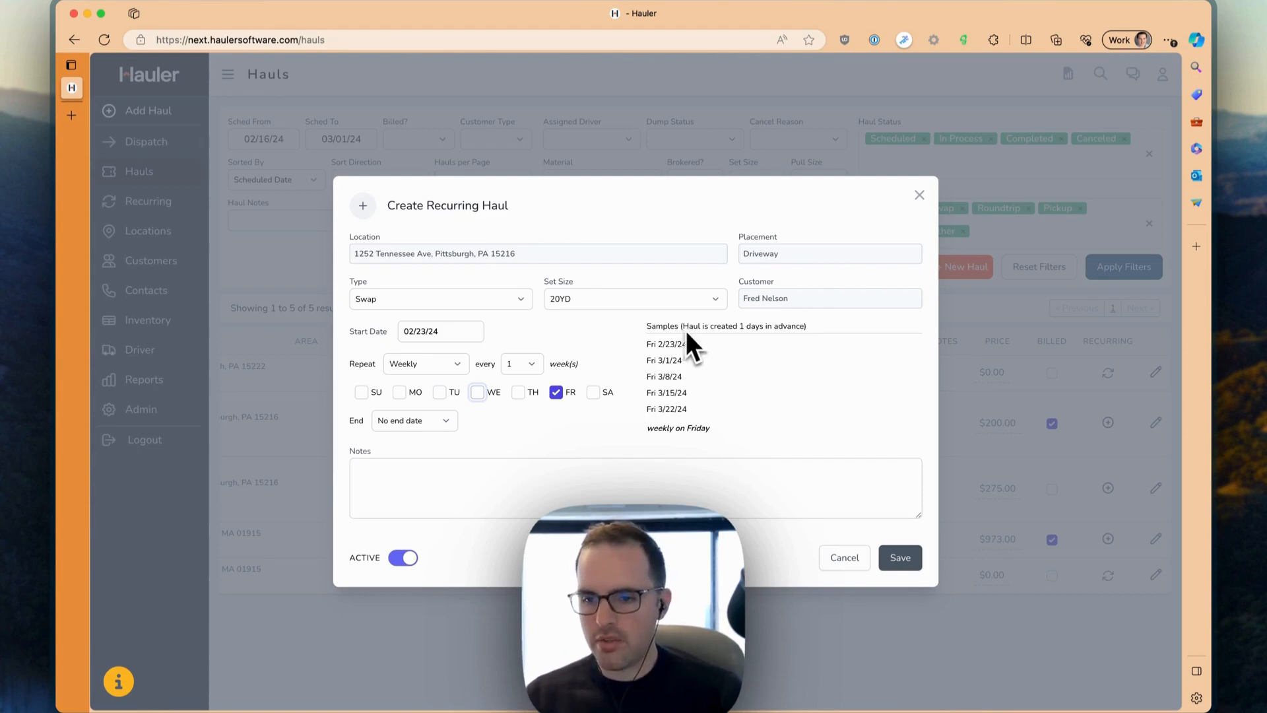
pyautogui.click(902, 561)
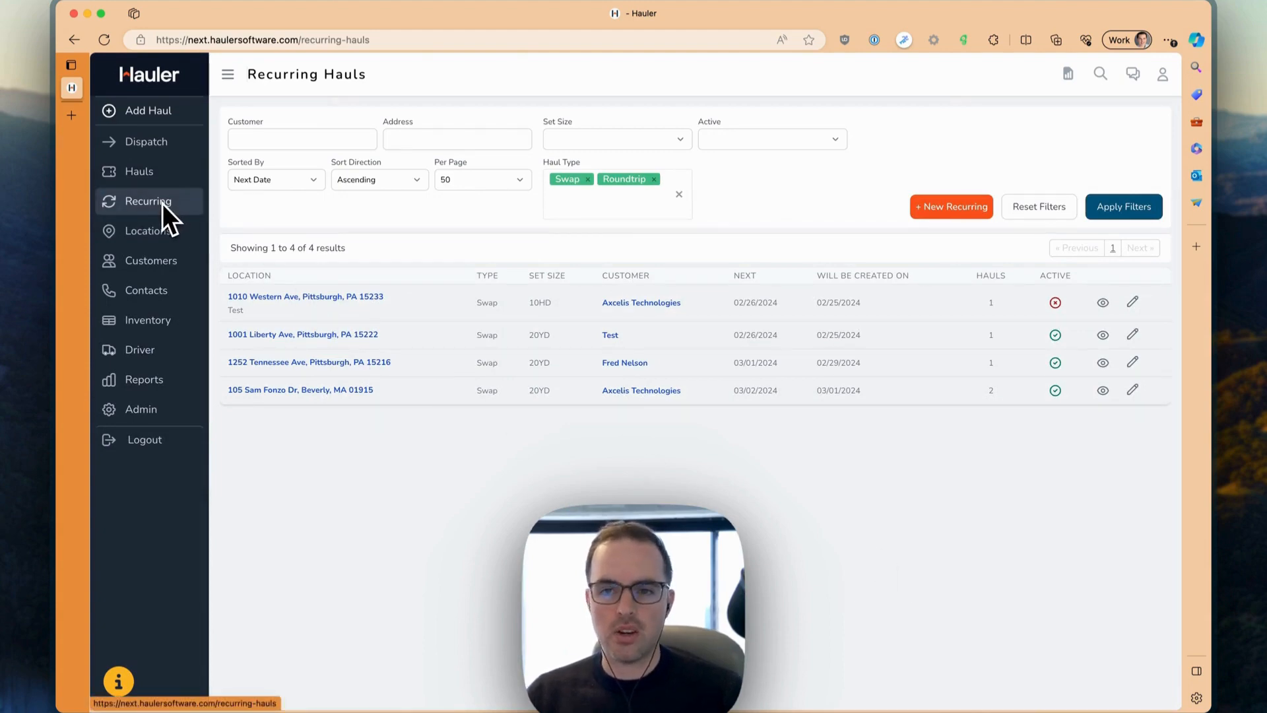
# Step: Review the recurring hauls with their next dates and creation dates, and check the Yes and No options of the Active filter
pyautogui.moveTo(227, 295); pyautogui.dragTo(1079, 444)
pyautogui.click(811, 446)
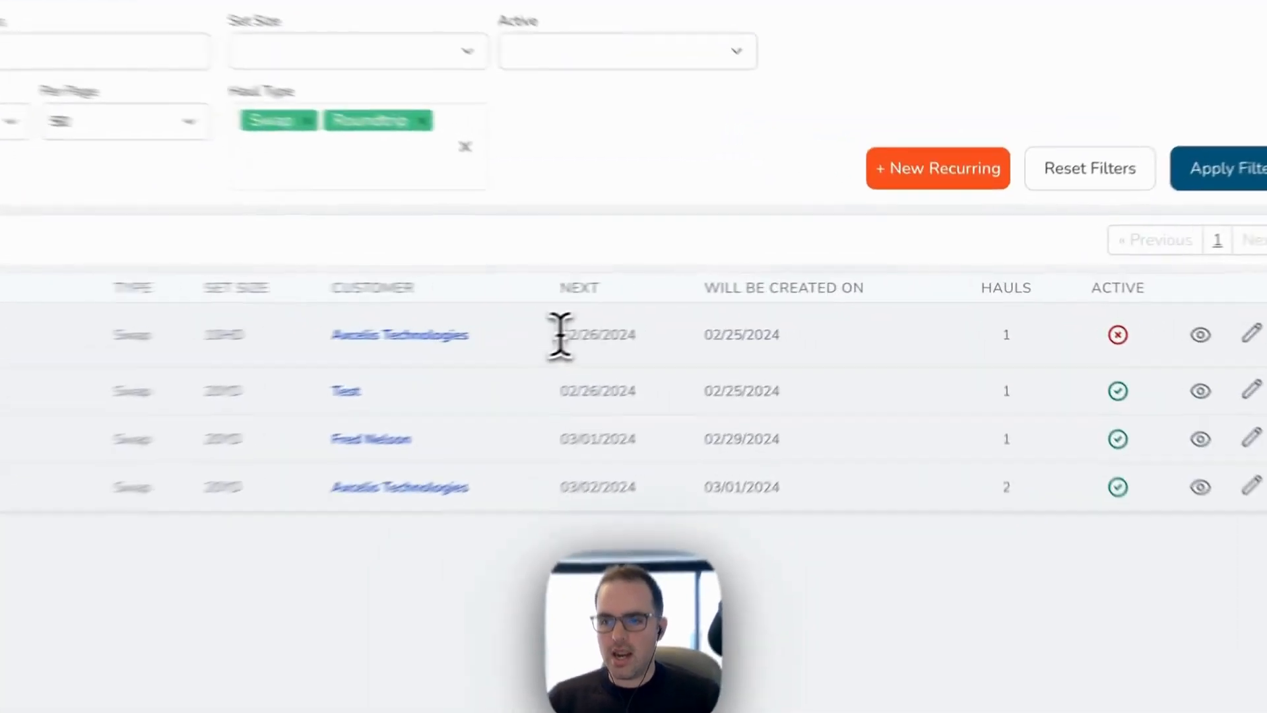
pyautogui.moveTo(735, 302); pyautogui.dragTo(777, 303)
pyautogui.click(561, 366)
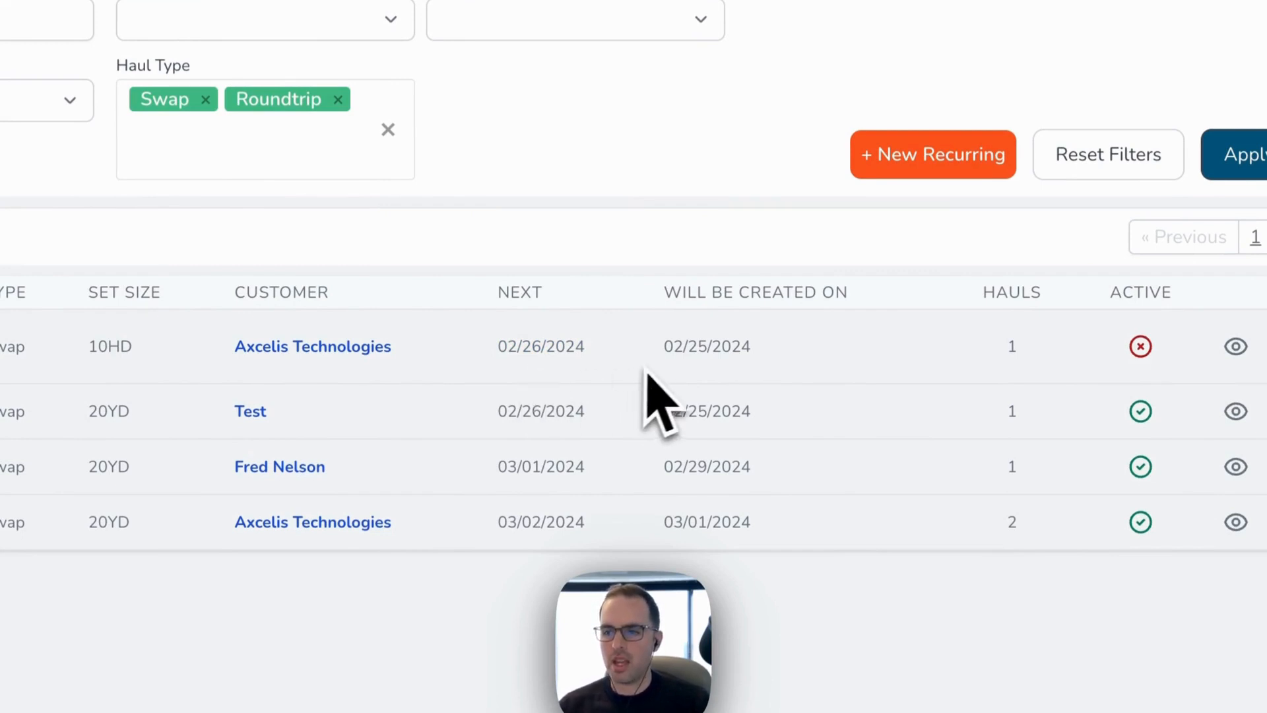
pyautogui.moveTo(666, 347); pyautogui.dragTo(770, 382)
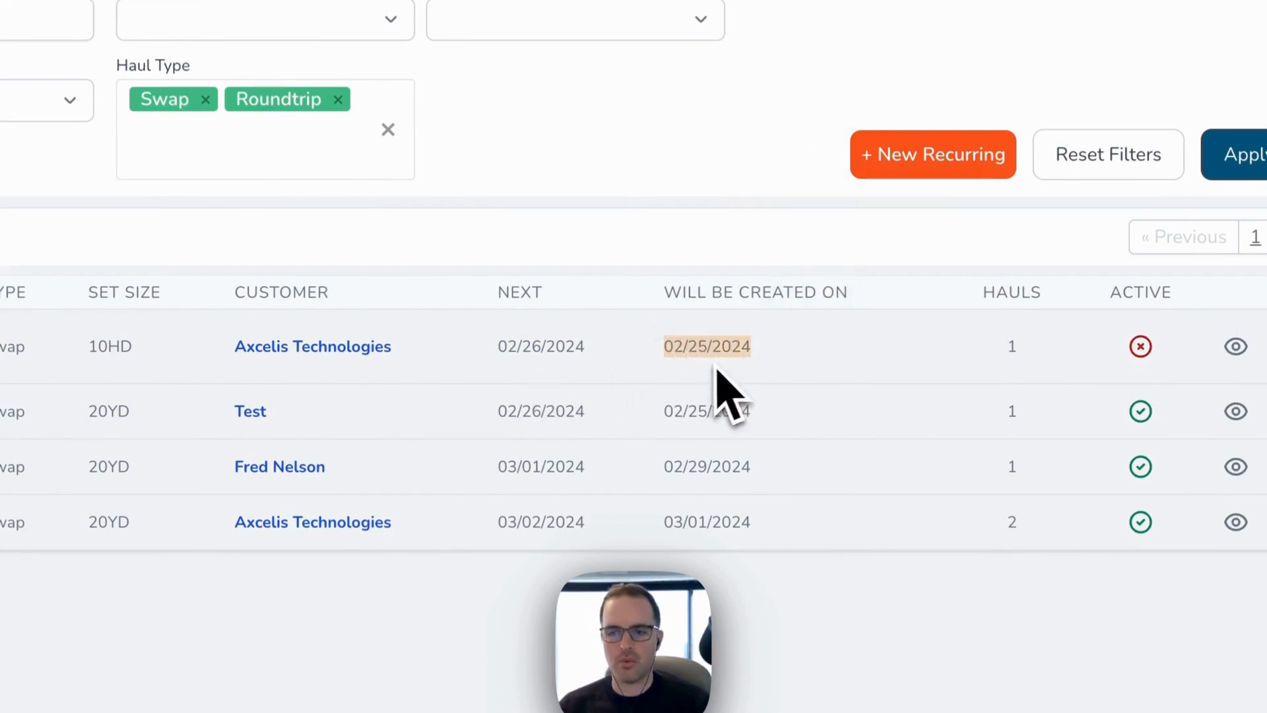
pyautogui.click(699, 382)
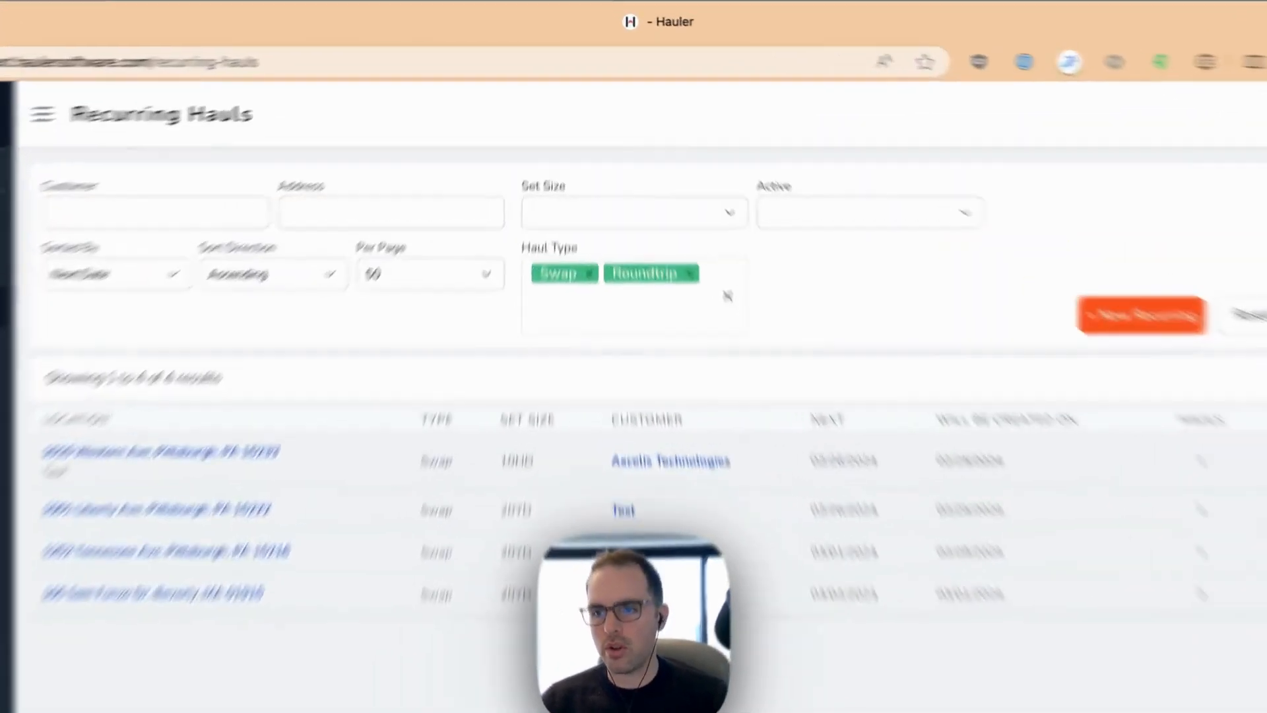
pyautogui.click(754, 150)
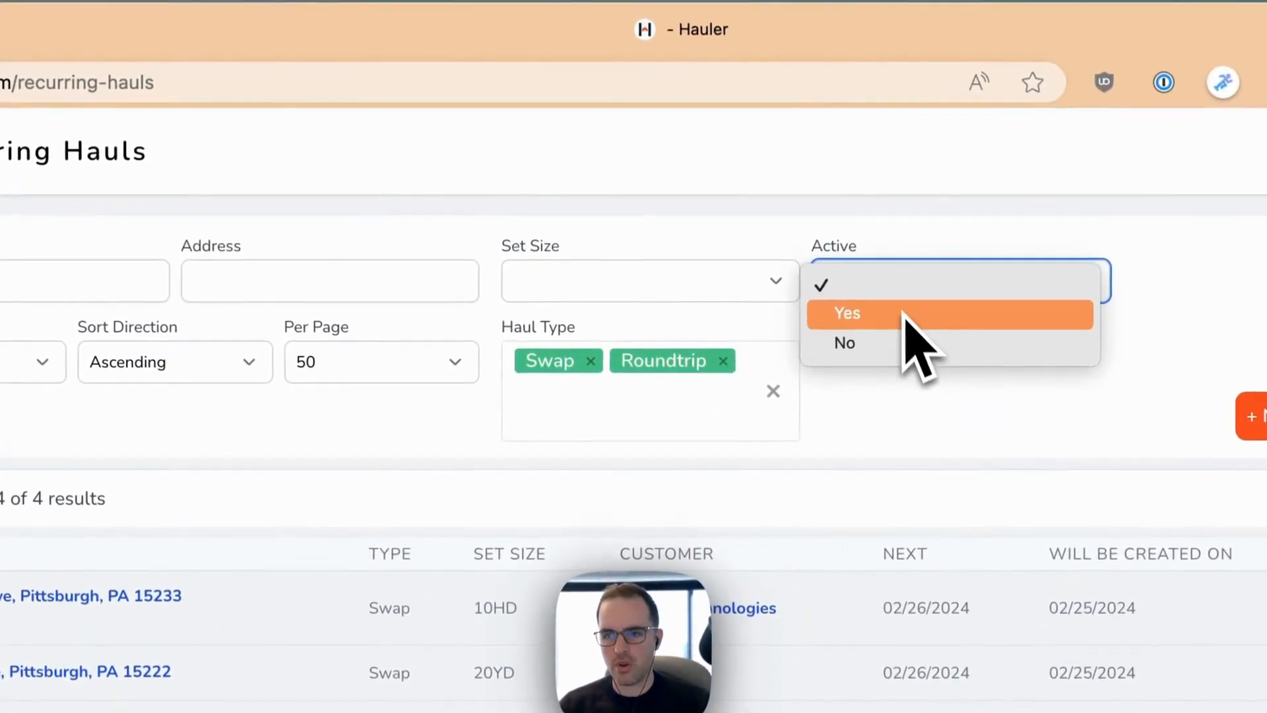
pyautogui.click(889, 386)
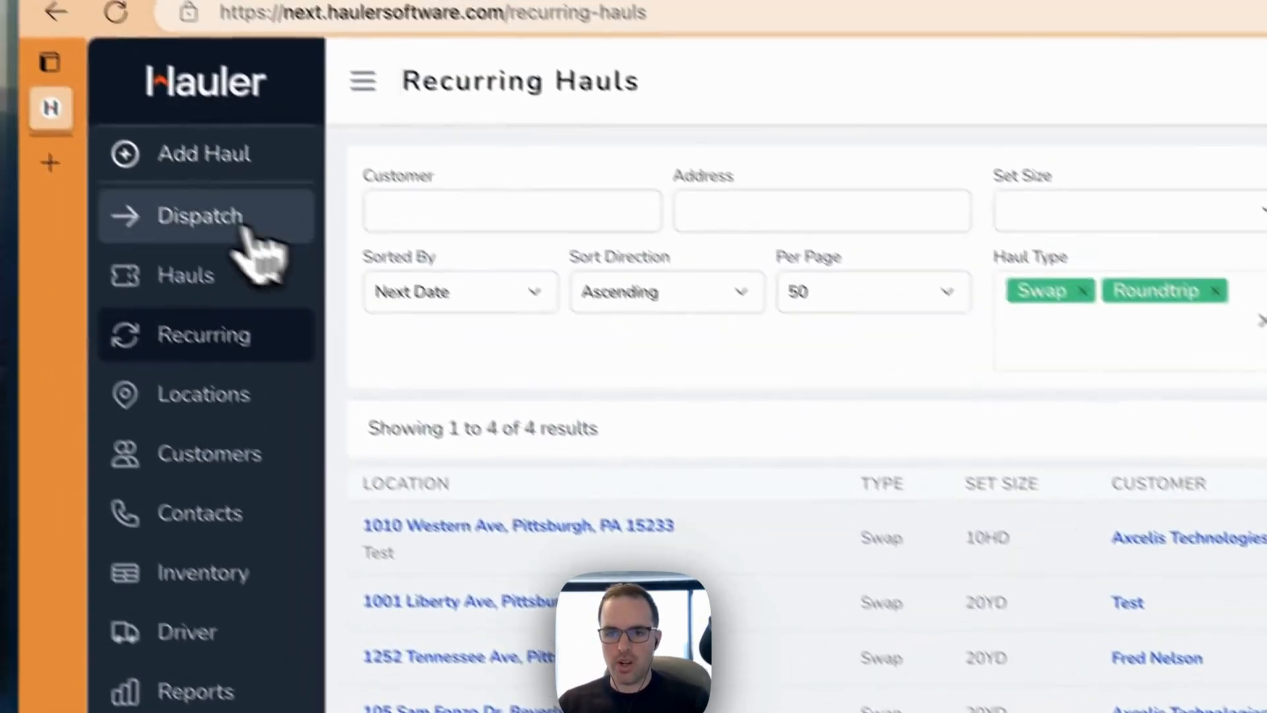
# Step: Open the dispatch board, try assigning the 20YD swap haul to a driver, and move it back to Unassigned
pyautogui.click(245, 235)
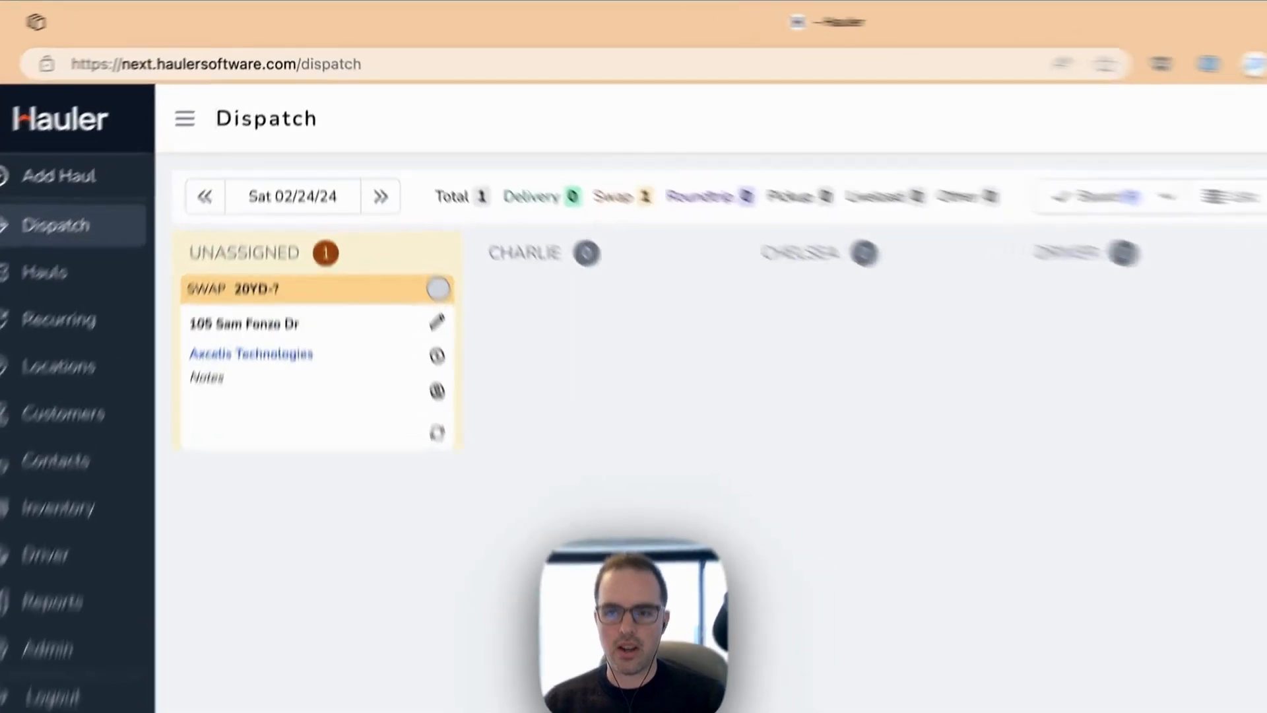
pyautogui.moveTo(336, 181); pyautogui.dragTo(643, 180)
pyautogui.moveTo(1042, 363); pyautogui.dragTo(389, 371)
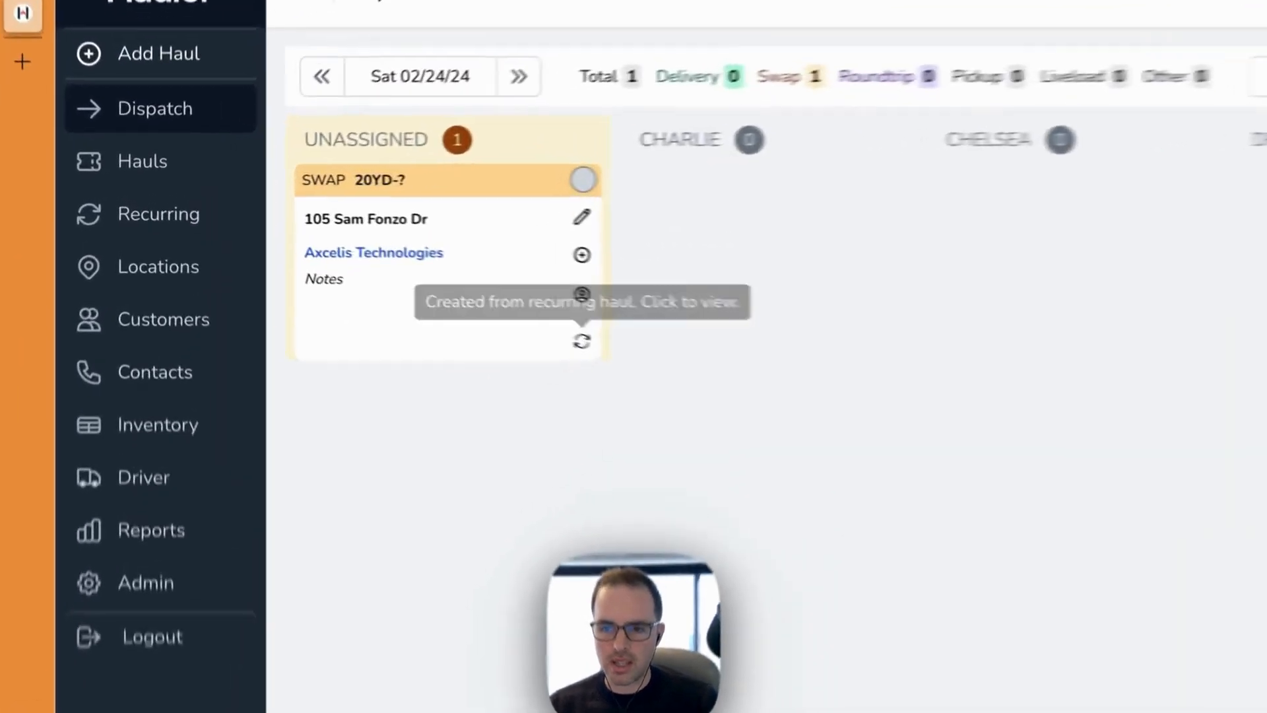
# Step: View the recurring haul that the unassigned swap haul was created from, and open it for editing
pyautogui.click(388, 272)
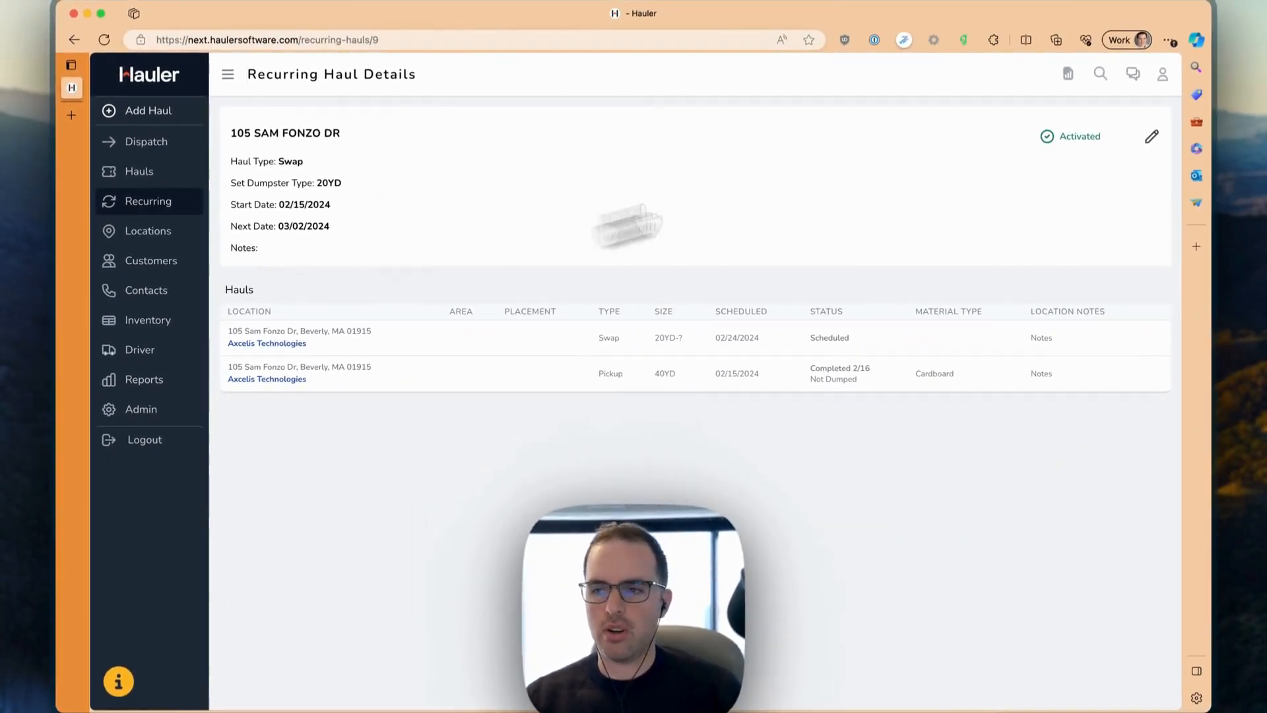
pyautogui.click(1151, 136)
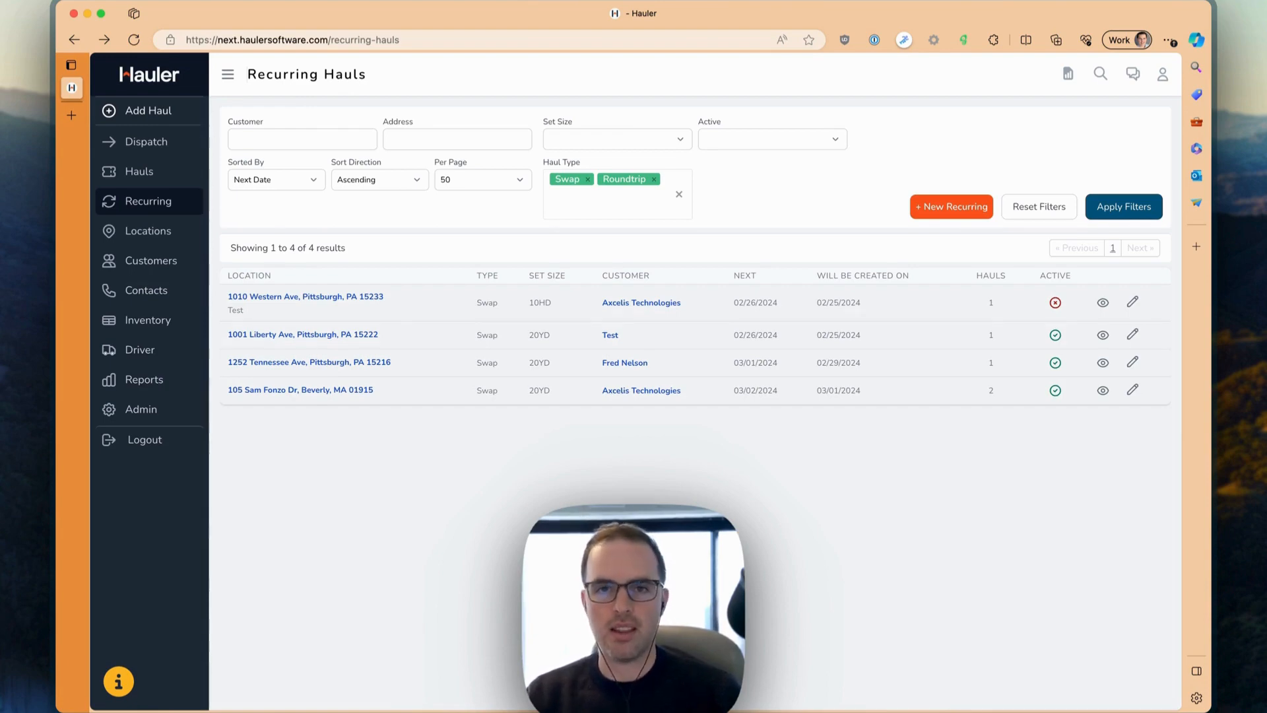
# Step: Open the Feature & Feedback Form and close it without submitting anything
pyautogui.click(118, 681)
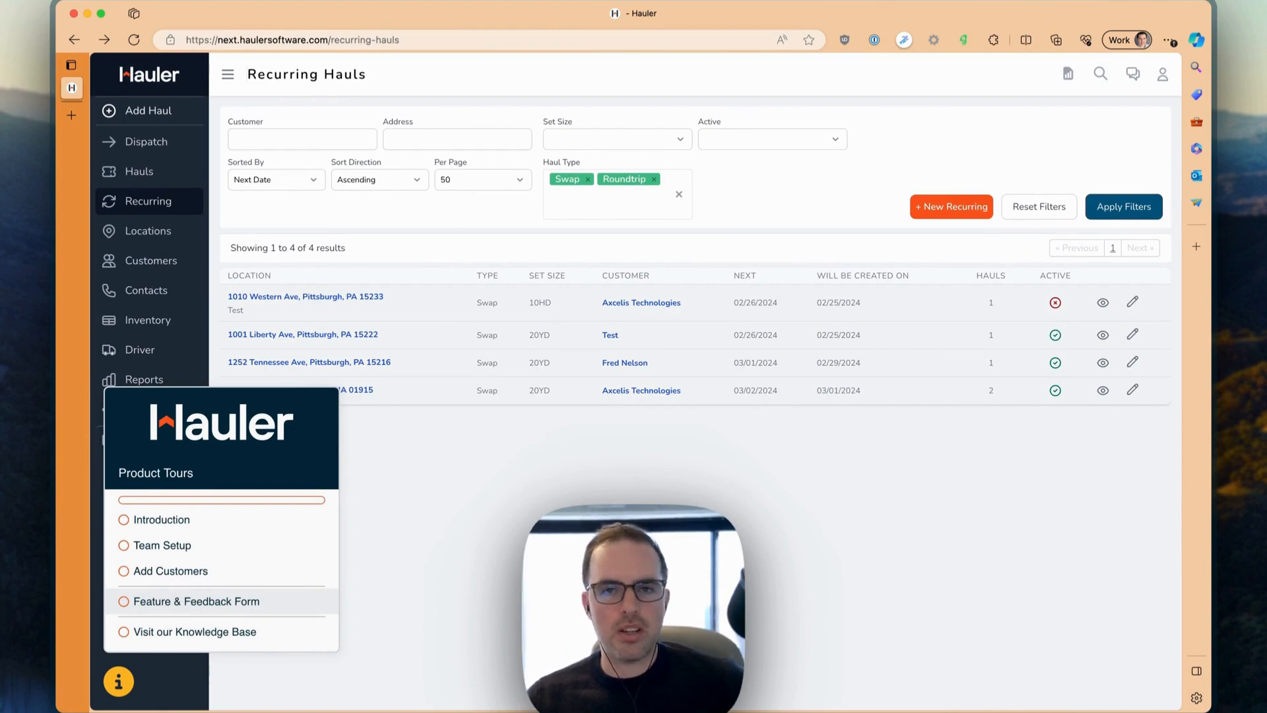
pyautogui.click(214, 602)
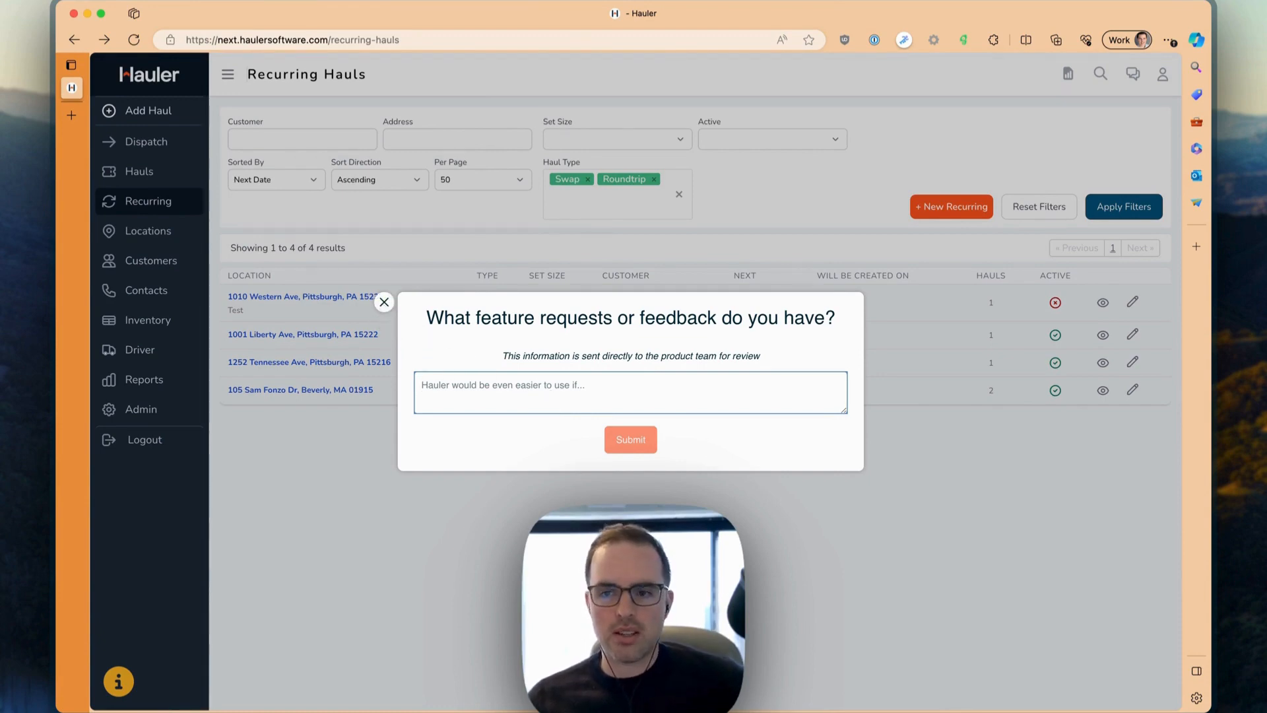
pyautogui.click(384, 302)
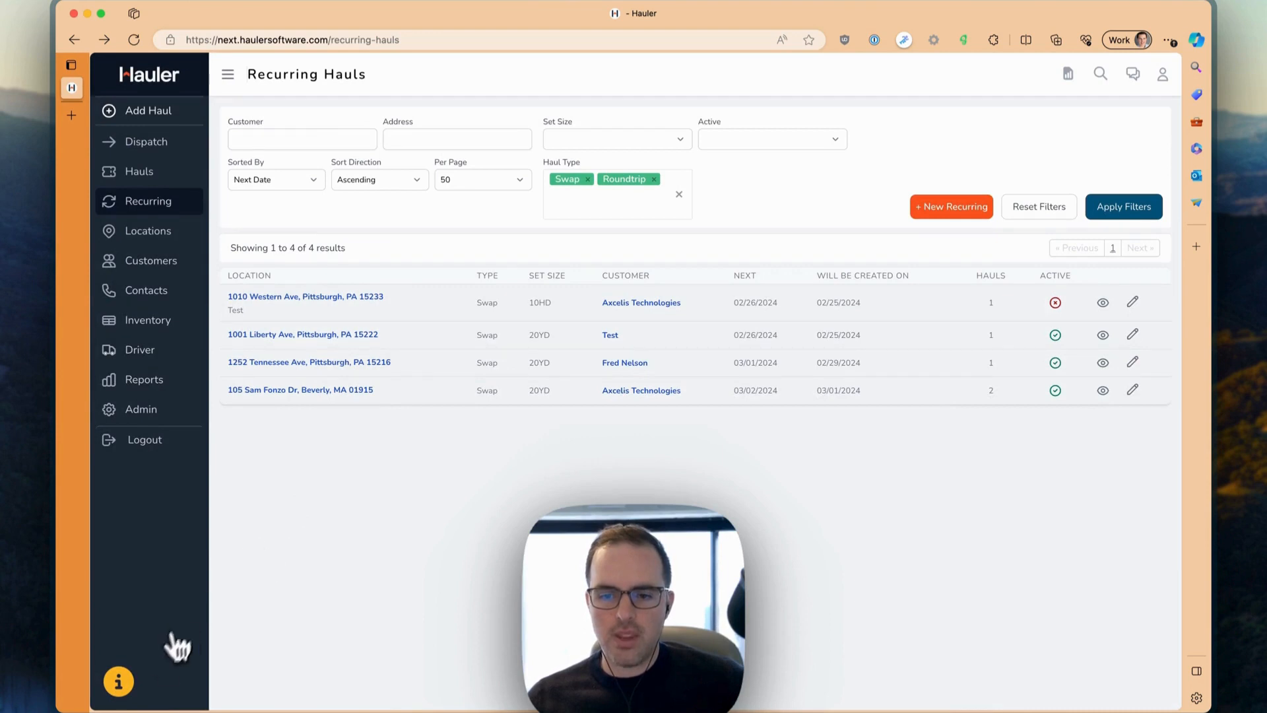